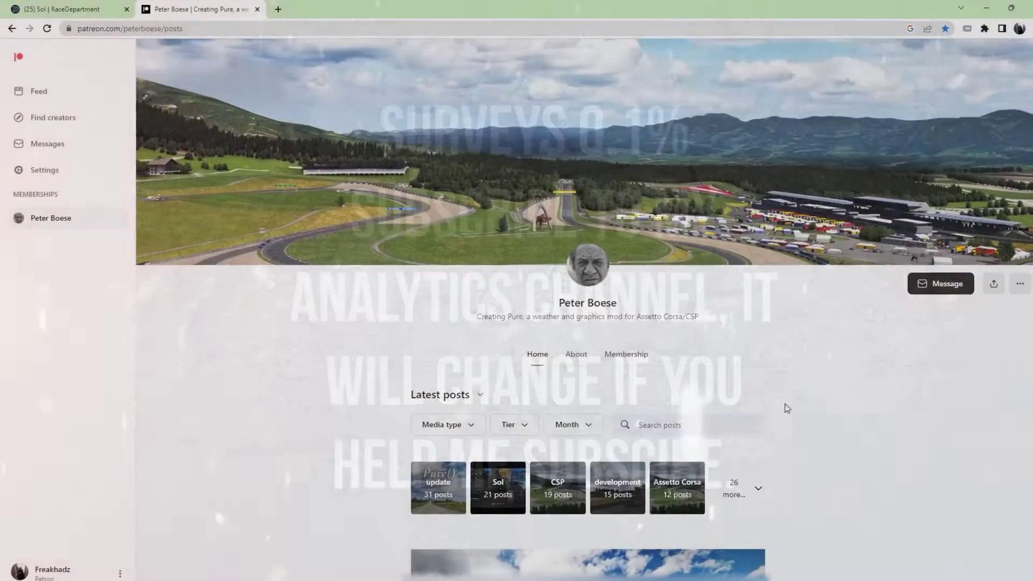
Look through the creator's latest Patreon posts for the Pure 0.165 release and its installation notes
{"action": "scroll", "coordinate": [597, 353], "scroll_direction": "down", "scroll_amount": 4}
{"action": "scroll", "coordinate": [610, 350], "scroll_direction": "down", "scroll_amount": 2}
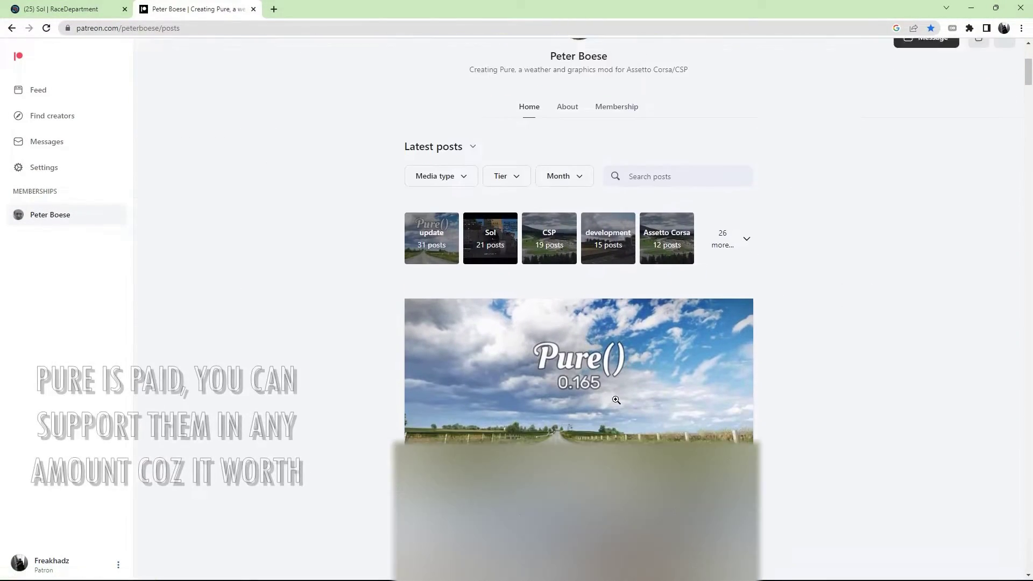
{"action": "scroll", "coordinate": [588, 291], "scroll_direction": "down", "scroll_amount": 5}
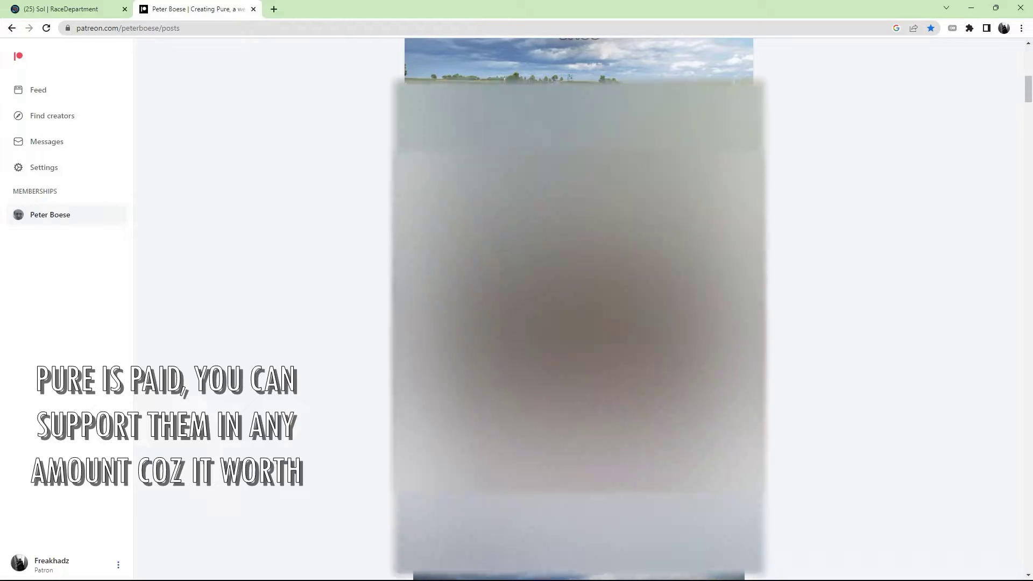
{"action": "scroll", "coordinate": [579, 309], "scroll_direction": "down", "scroll_amount": 2}
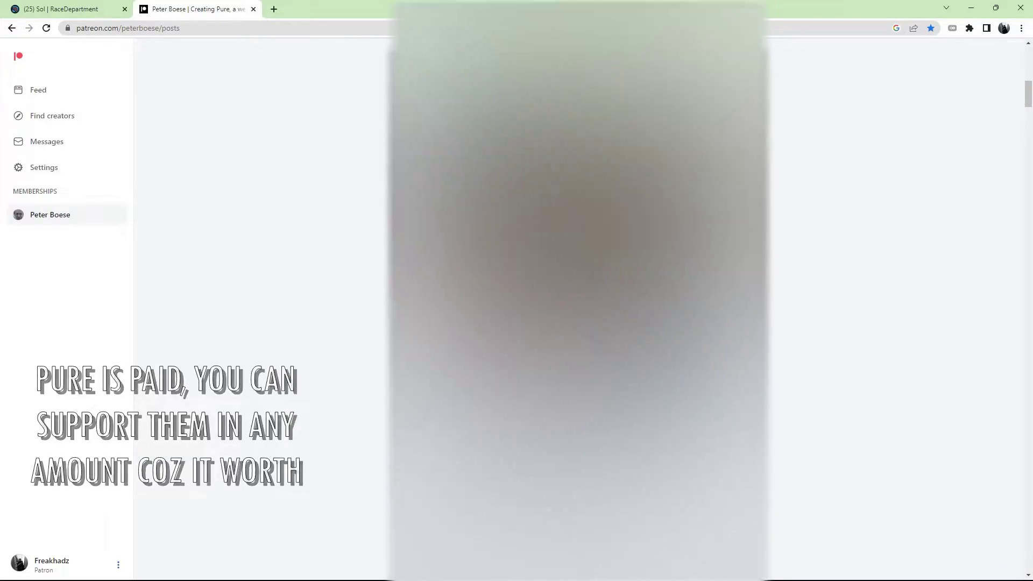
{"action": "scroll", "coordinate": [579, 309], "scroll_direction": "up", "scroll_amount": 2}
{"action": "scroll", "coordinate": [579, 310], "scroll_direction": "down", "scroll_amount": 5}
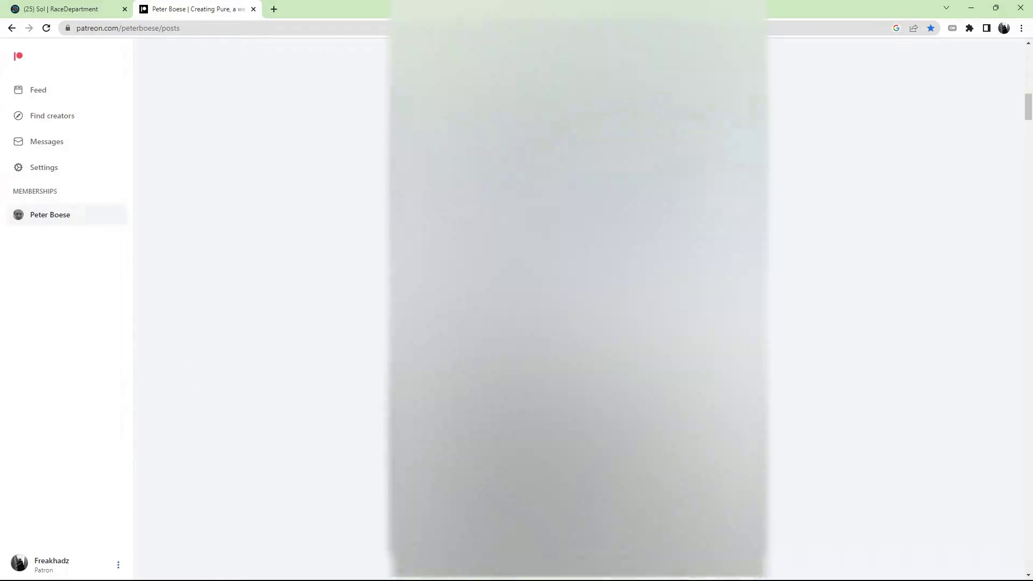
{"action": "scroll", "coordinate": [579, 309], "scroll_direction": "down", "scroll_amount": 1}
{"action": "scroll", "coordinate": [578, 309], "scroll_direction": "down", "scroll_amount": 1}
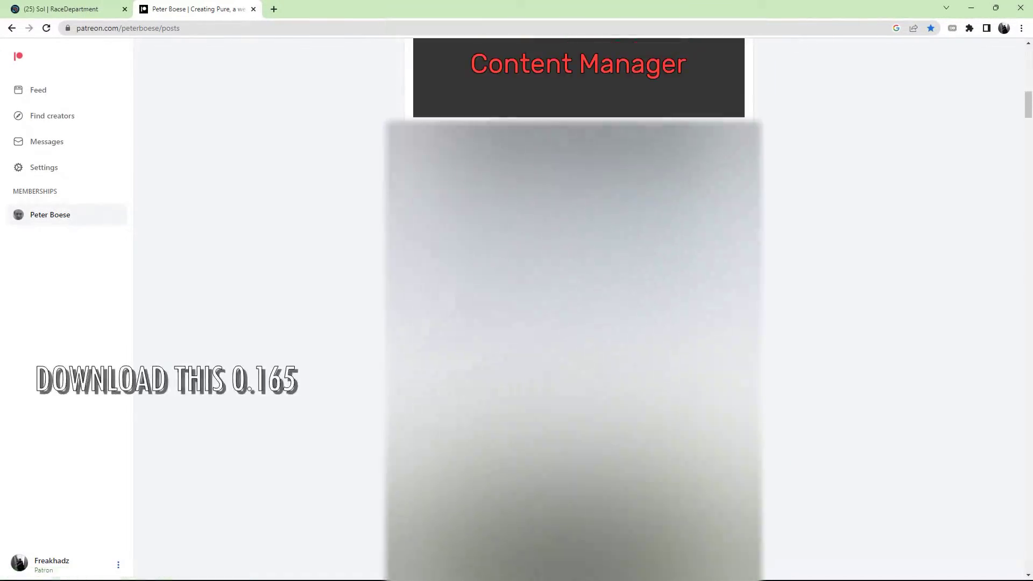
{"action": "scroll", "coordinate": [578, 309], "scroll_direction": "up", "scroll_amount": 5}
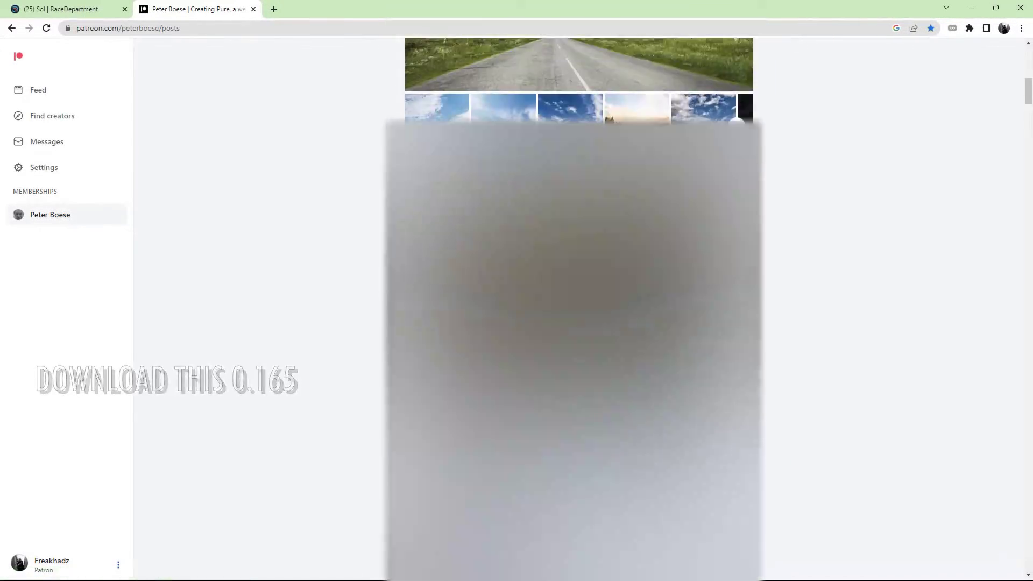
Switch to File Explorer, open the Pure_0.165 Highres archive in Documents\Pure Files and enter its Pure 0.165 folder
{"action": "left_click", "coordinate": [971, 8]}
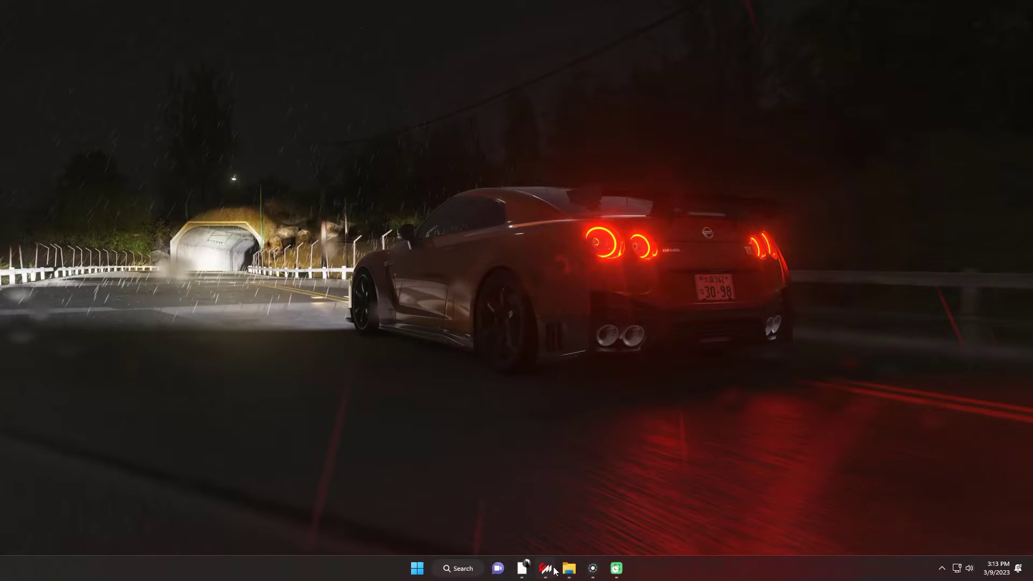
{"action": "left_click", "coordinate": [575, 572]}
{"action": "left_click", "coordinate": [156, 110]}
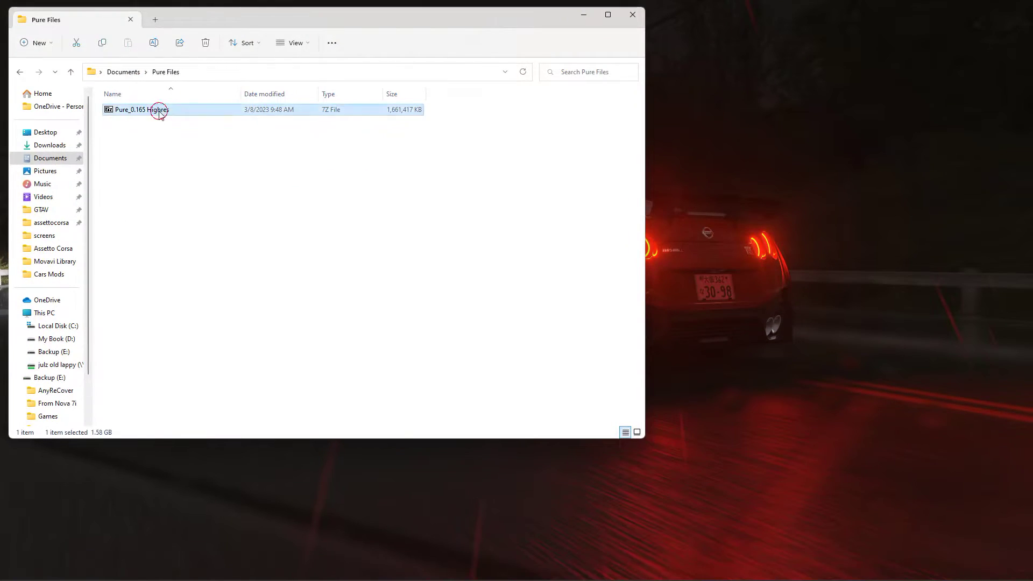
{"action": "double_click", "coordinate": [139, 111]}
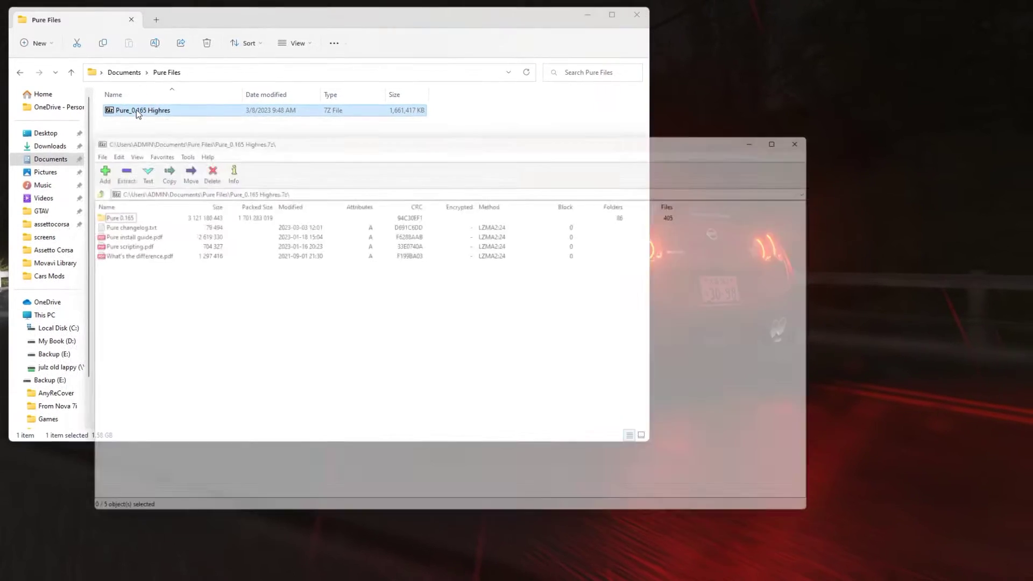
{"action": "double_click", "coordinate": [96, 210]}
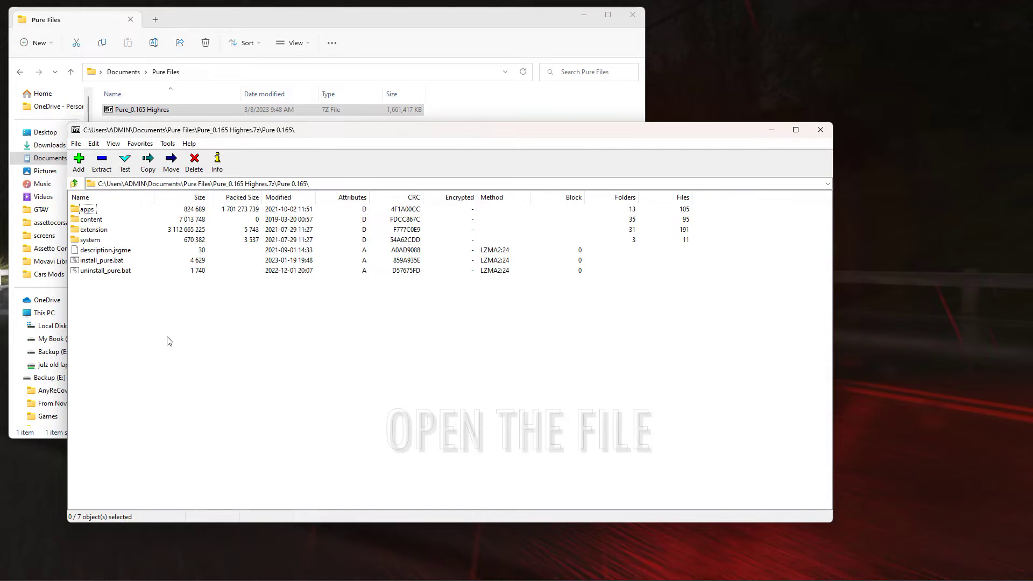
Open the assettocorsa root folder by browsing Assetto Corsa's local files from the Steam library, leaving Steam minimized
{"action": "left_click_drag", "start_coordinate": [341, 140], "coordinate": [301, 49]}
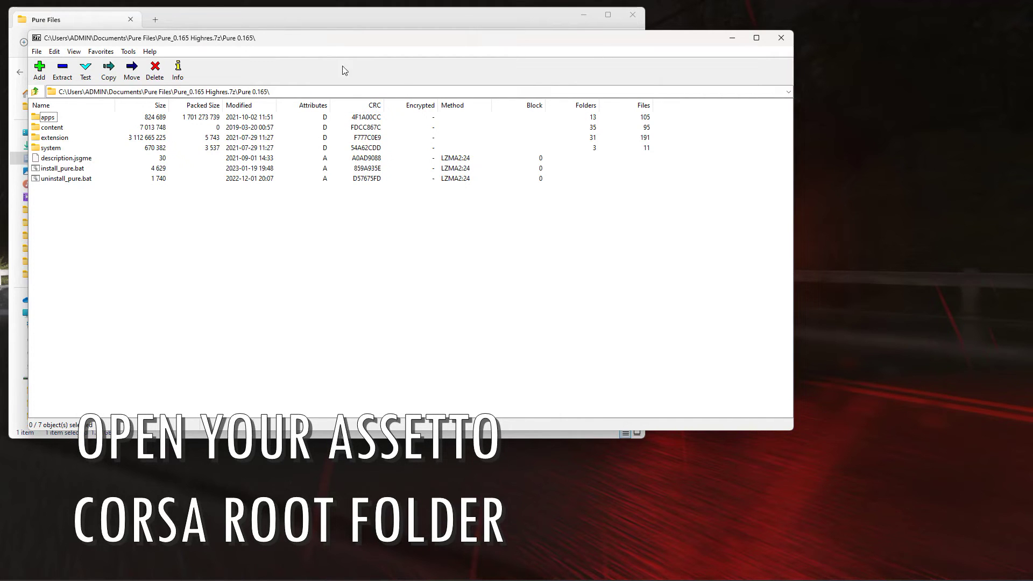
{"action": "left_click", "coordinate": [314, 15]}
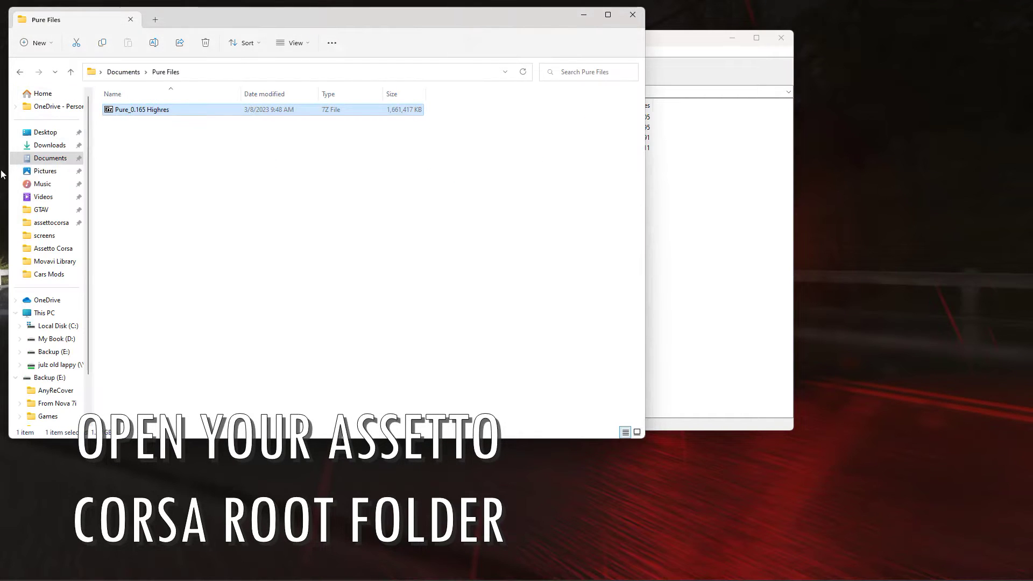
{"action": "left_click", "coordinate": [60, 224]}
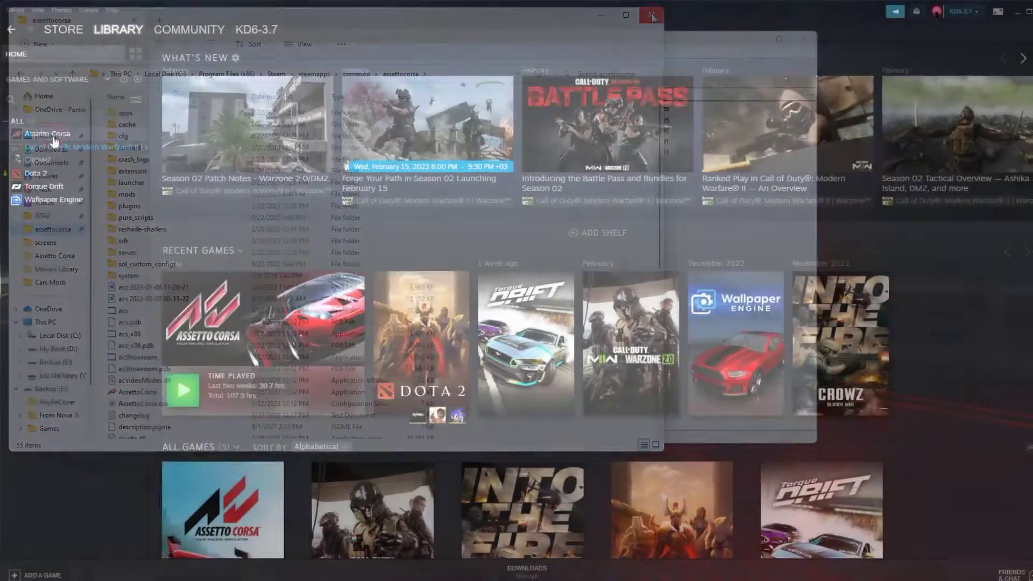
{"action": "left_click", "coordinate": [52, 134]}
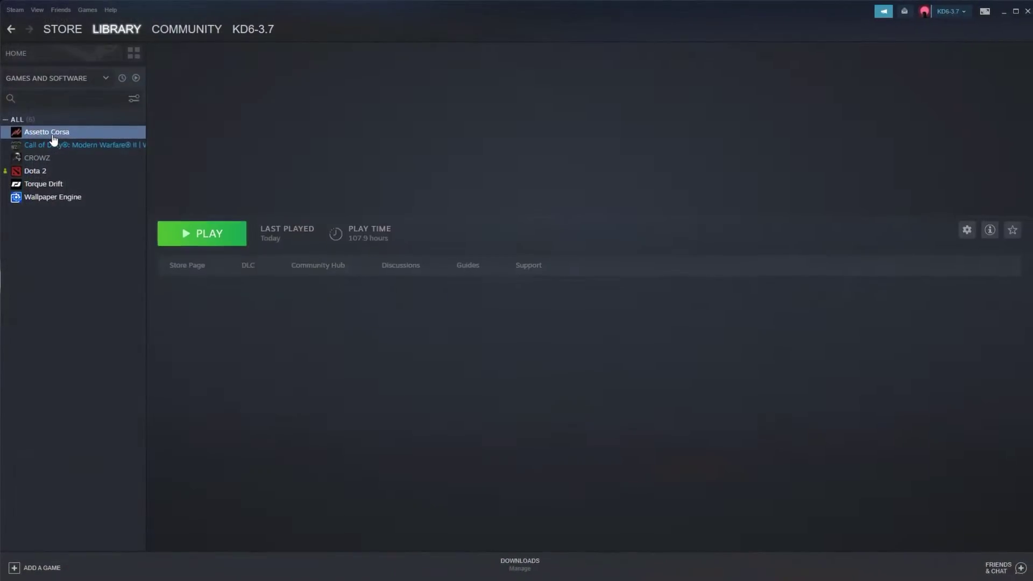
{"action": "right_click", "coordinate": [52, 135]}
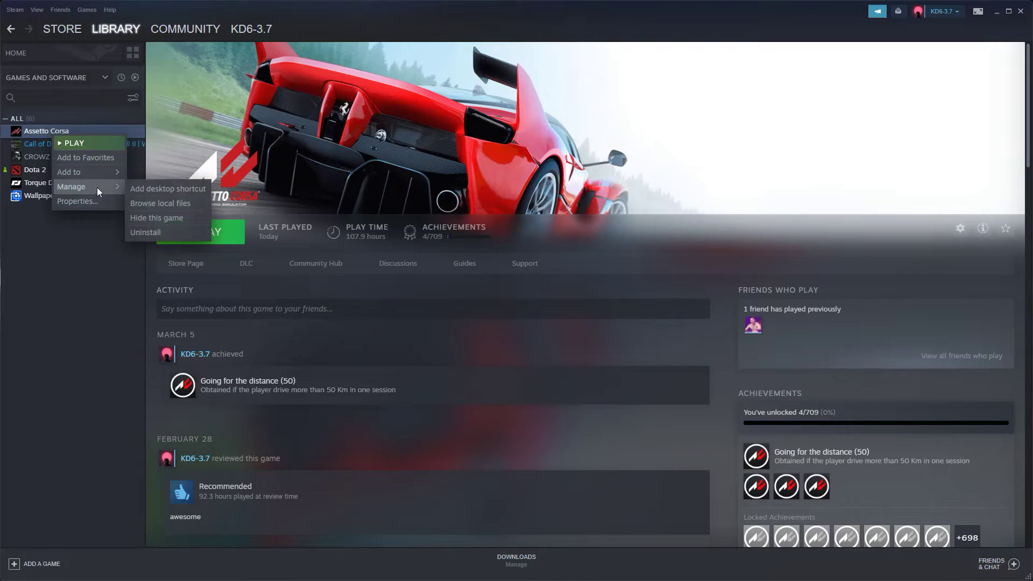
{"action": "left_click", "coordinate": [168, 207]}
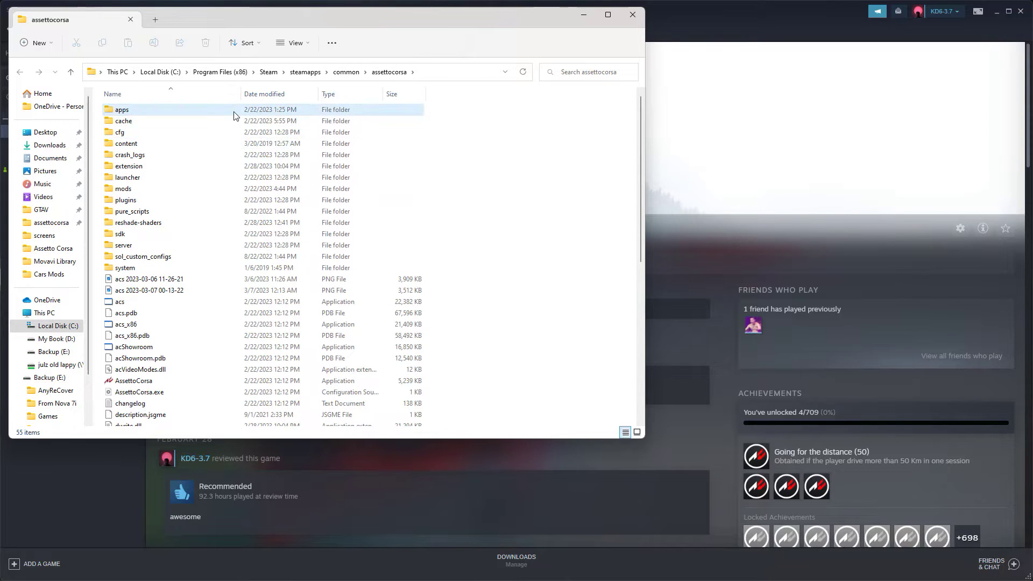
{"action": "left_click", "coordinate": [997, 13]}
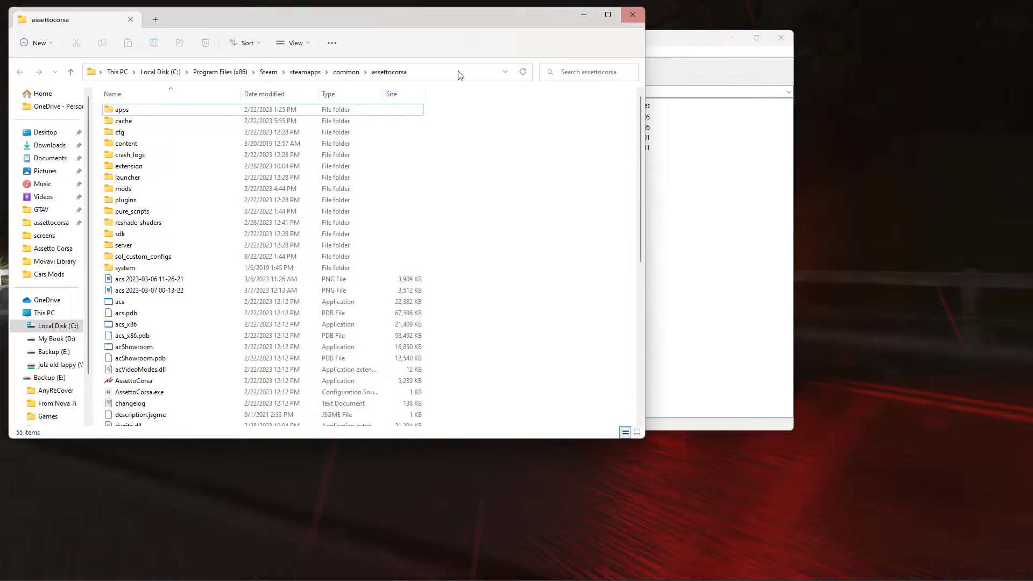
Arrange the Pure 0.165 archive window and the assettocorsa folder window side by side
{"action": "left_click_drag", "start_coordinate": [436, 15], "coordinate": [769, 41]}
{"action": "left_click_drag", "start_coordinate": [625, 42], "coordinate": [691, 44]}
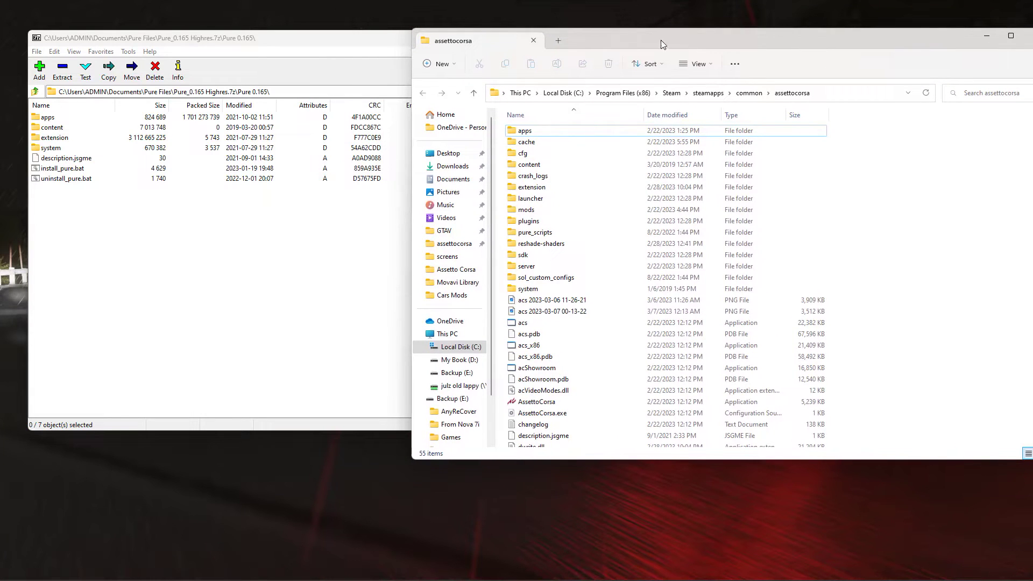
{"action": "left_click_drag", "start_coordinate": [438, 39], "coordinate": [381, 40]}
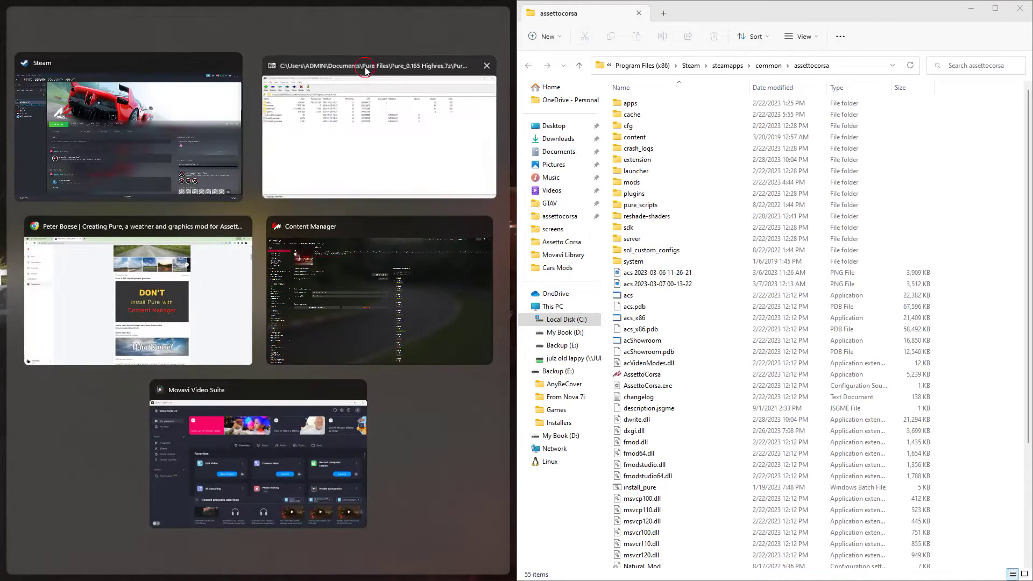
{"action": "left_click", "coordinate": [366, 71]}
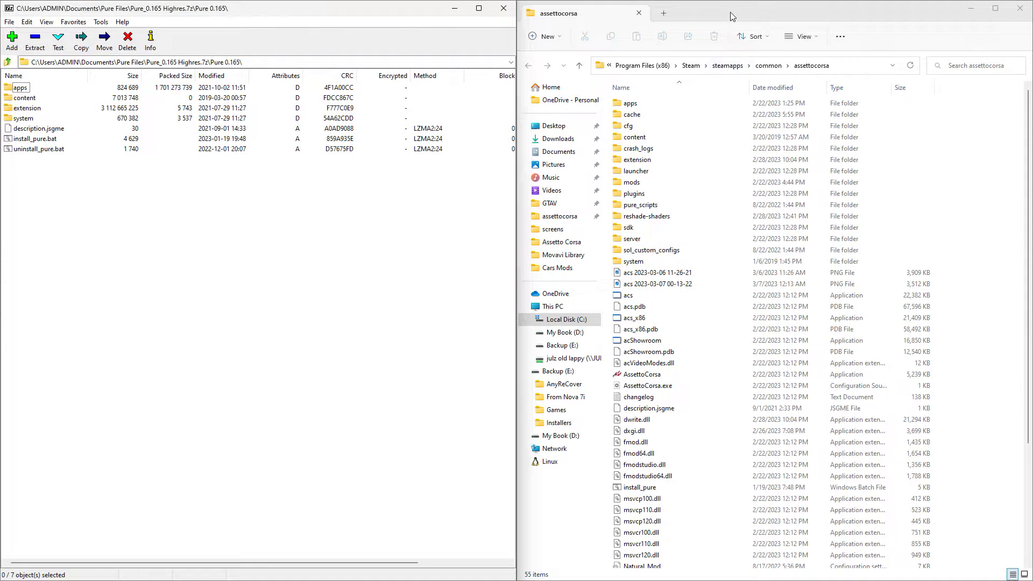
Copy uninstall_pure.bat from the archive into the assettocorsa root folder, replacing the existing file
{"action": "left_click", "coordinate": [253, 237]}
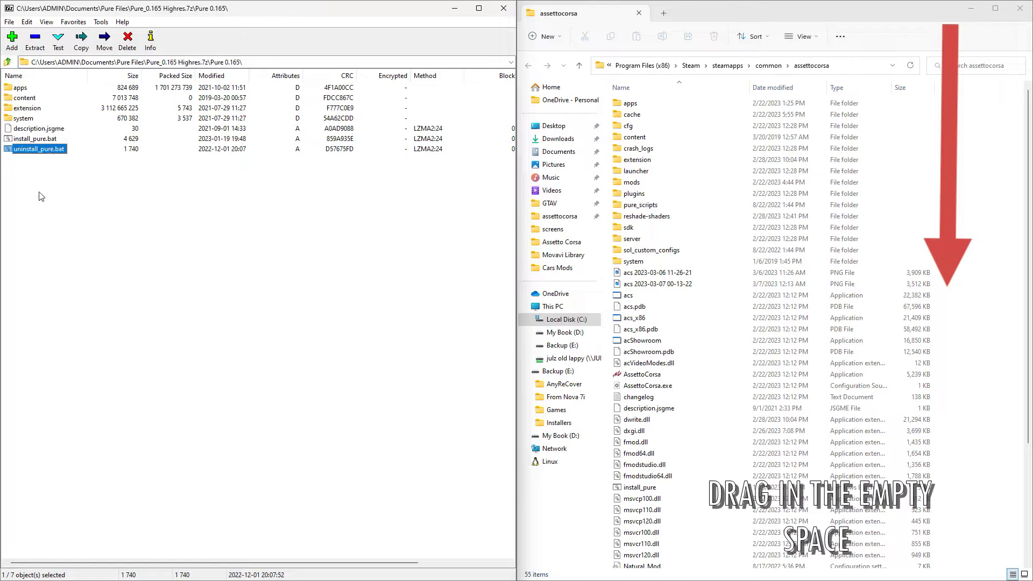
{"action": "left_click_drag", "start_coordinate": [777, 534], "coordinate": [655, 413]}
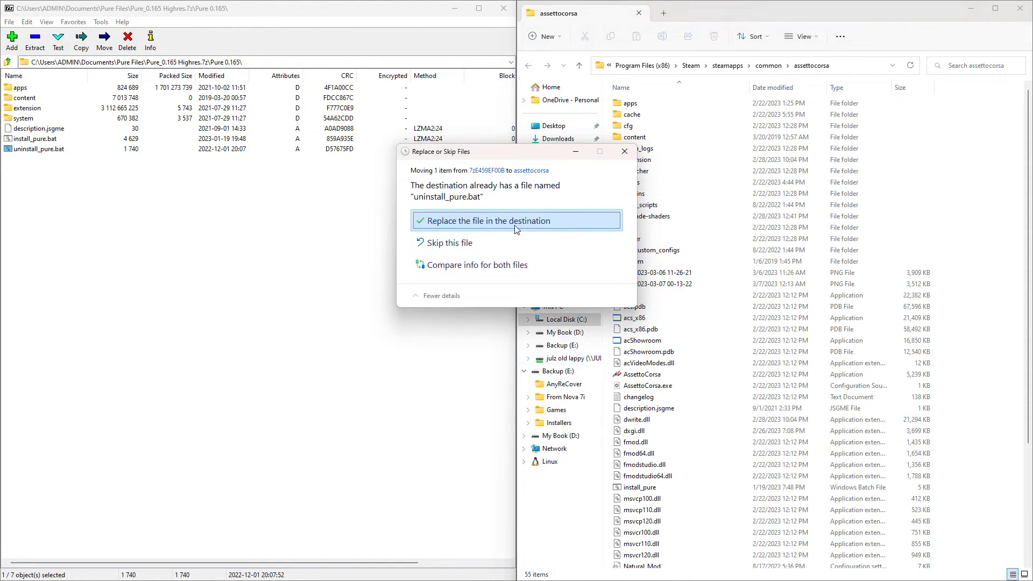
{"action": "left_click", "coordinate": [515, 222]}
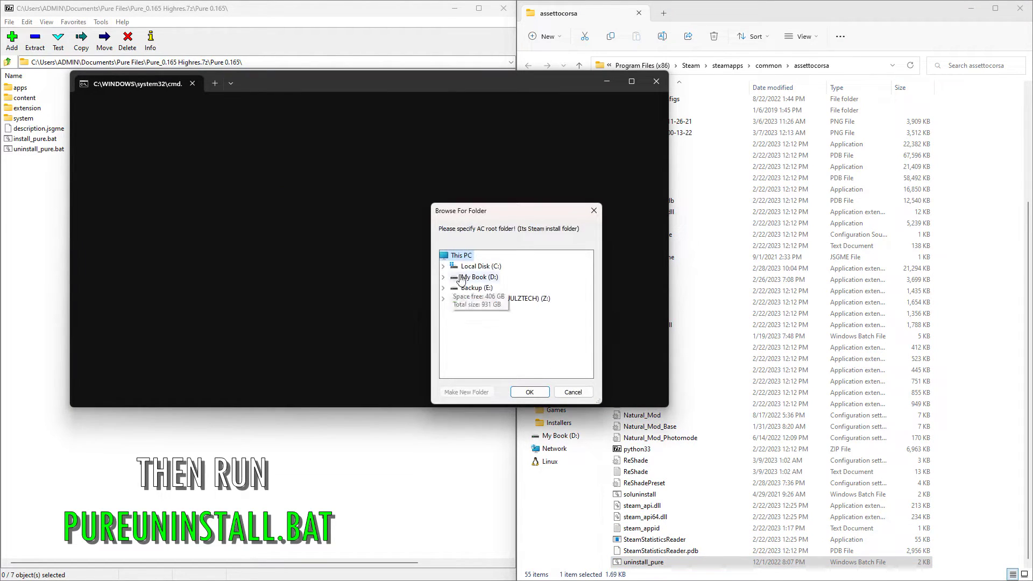
Run uninstall_pure with C:\Program Files (x86)\Steam\steamapps\common\assettocorsa as the AC root folder and dismiss the console
{"action": "left_click", "coordinate": [443, 266]}
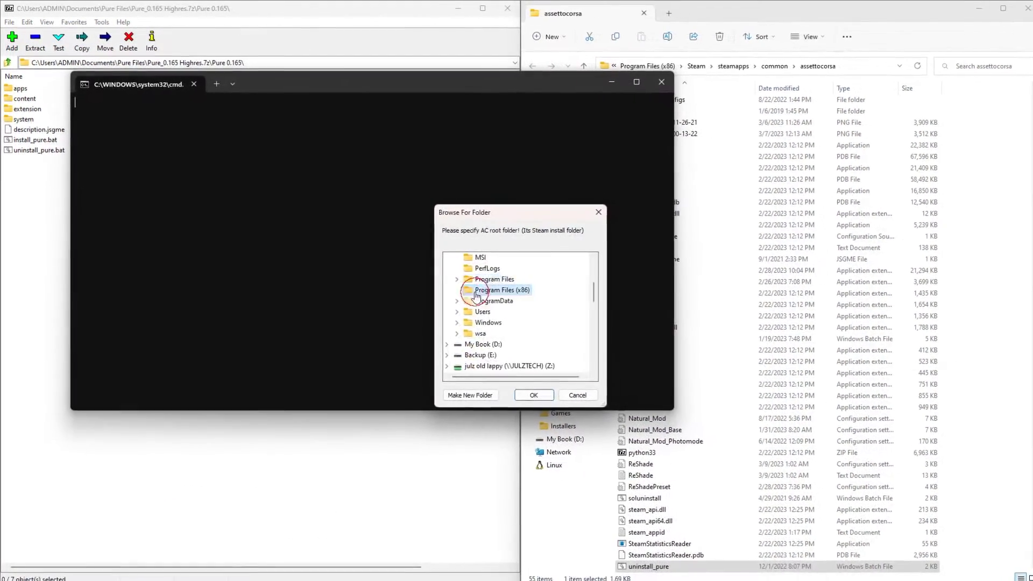
{"action": "double_click", "coordinate": [481, 295]}
{"action": "scroll", "coordinate": [497, 339], "scroll_direction": "down", "scroll_amount": 4}
{"action": "scroll", "coordinate": [487, 334], "scroll_direction": "down", "scroll_amount": 3}
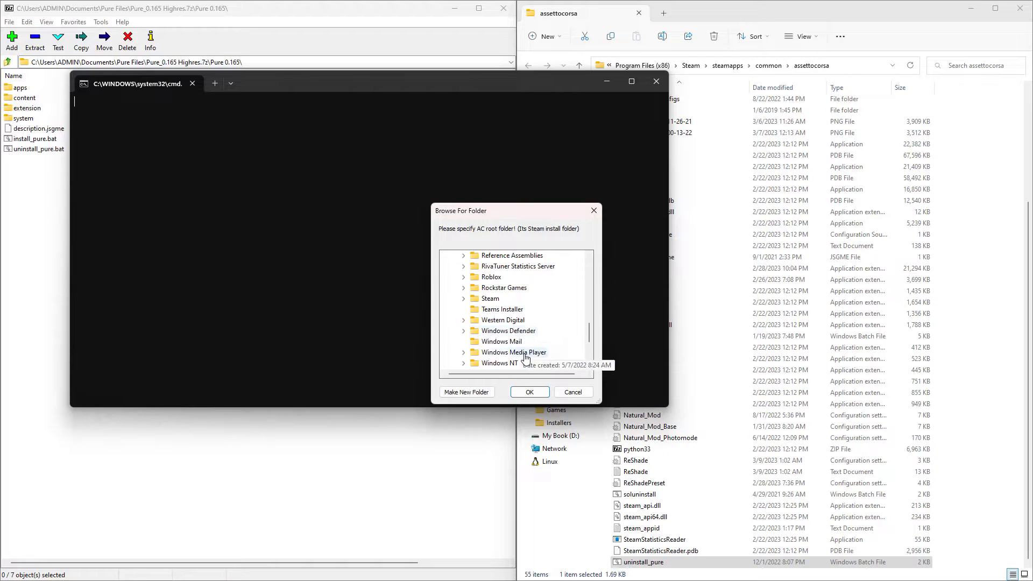
{"action": "double_click", "coordinate": [491, 307]}
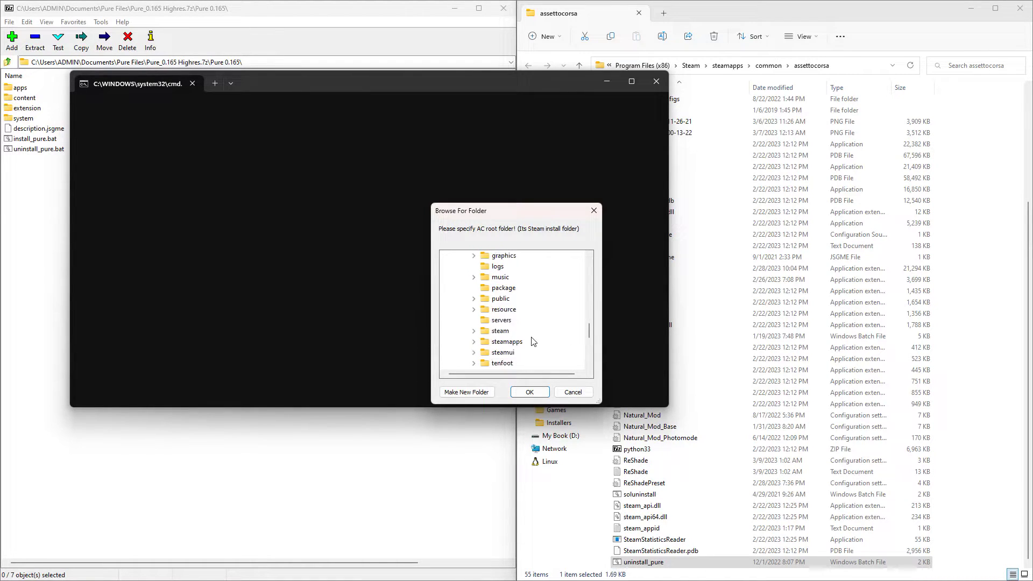
{"action": "double_click", "coordinate": [505, 310]}
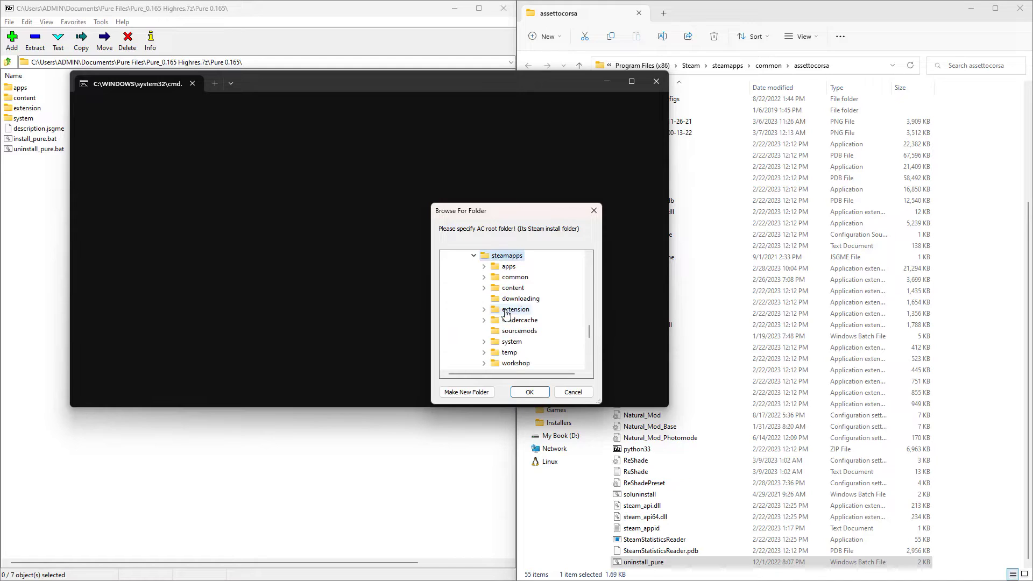
{"action": "double_click", "coordinate": [514, 278]}
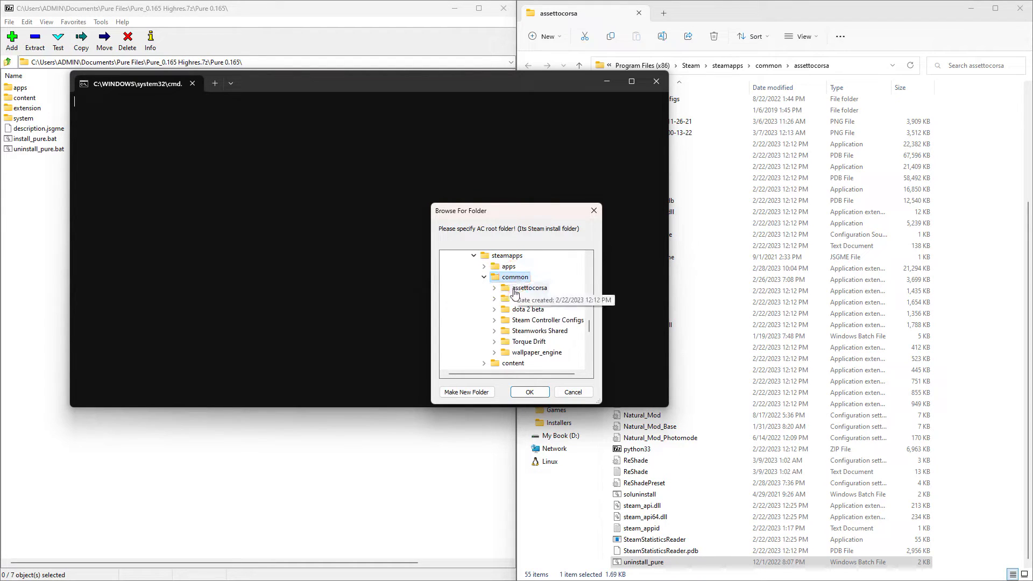
{"action": "double_click", "coordinate": [518, 289]}
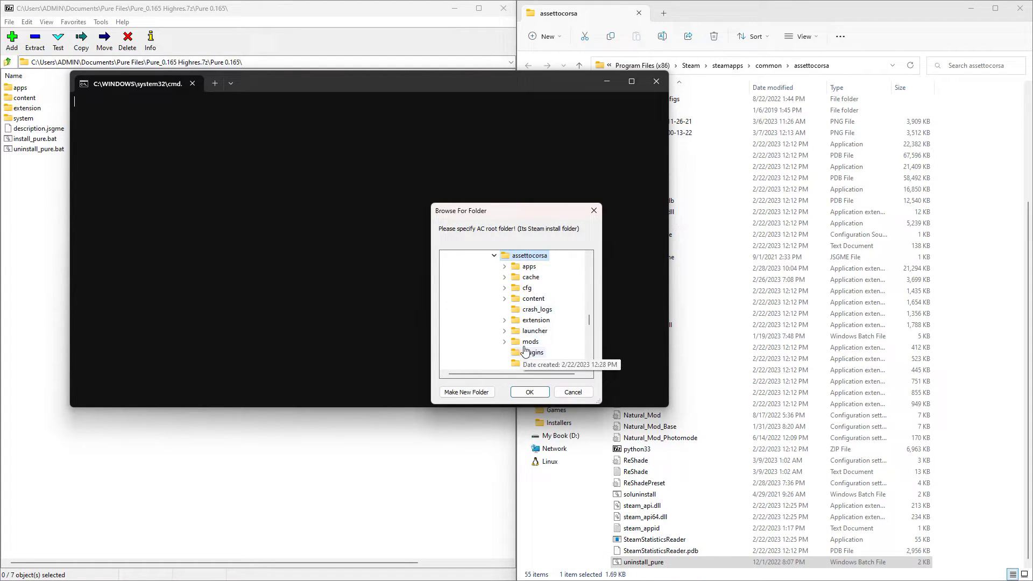
{"action": "left_click", "coordinate": [530, 393]}
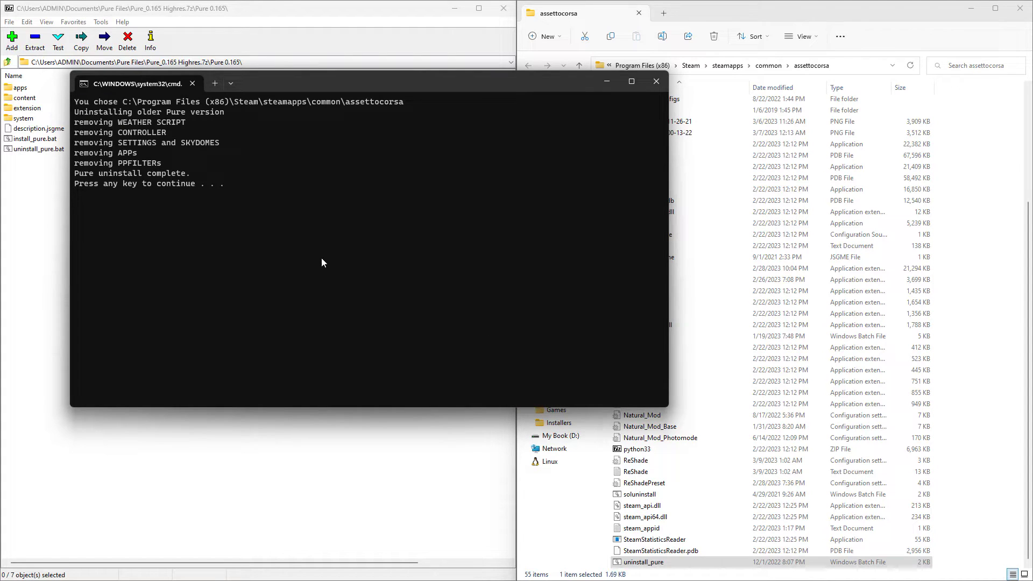
{"action": "key", "text": "Return"}
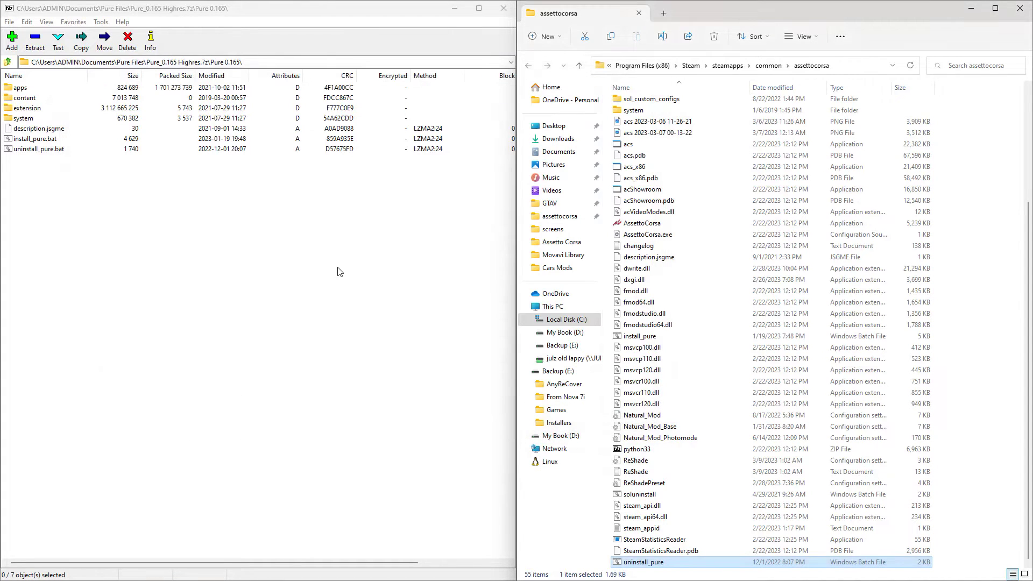
Copy install_pure.bat from the archive into the assettocorsa root folder, replacing the existing file
{"action": "left_click", "coordinate": [37, 139]}
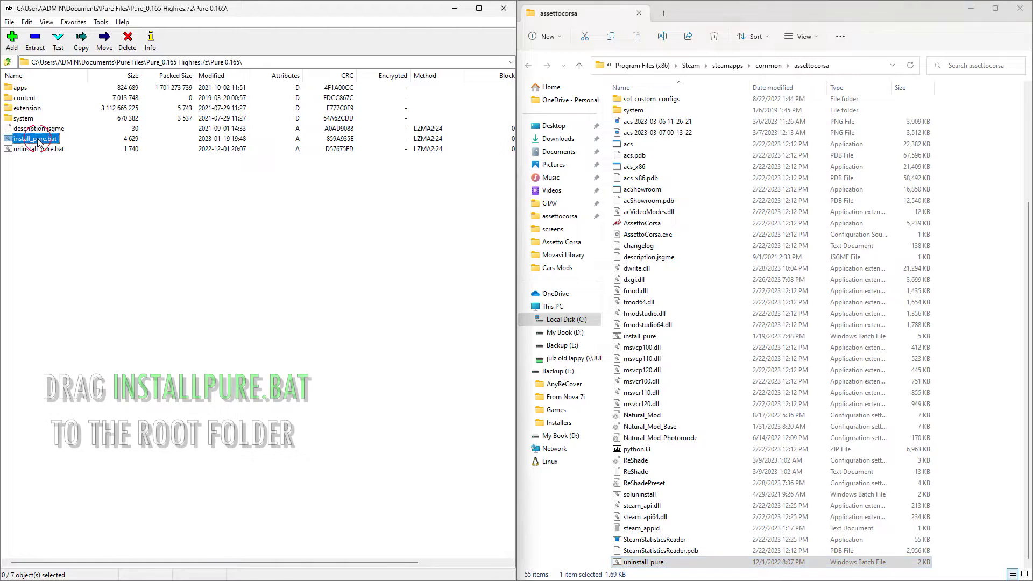
{"action": "left_click_drag", "start_coordinate": [37, 142], "coordinate": [946, 411]}
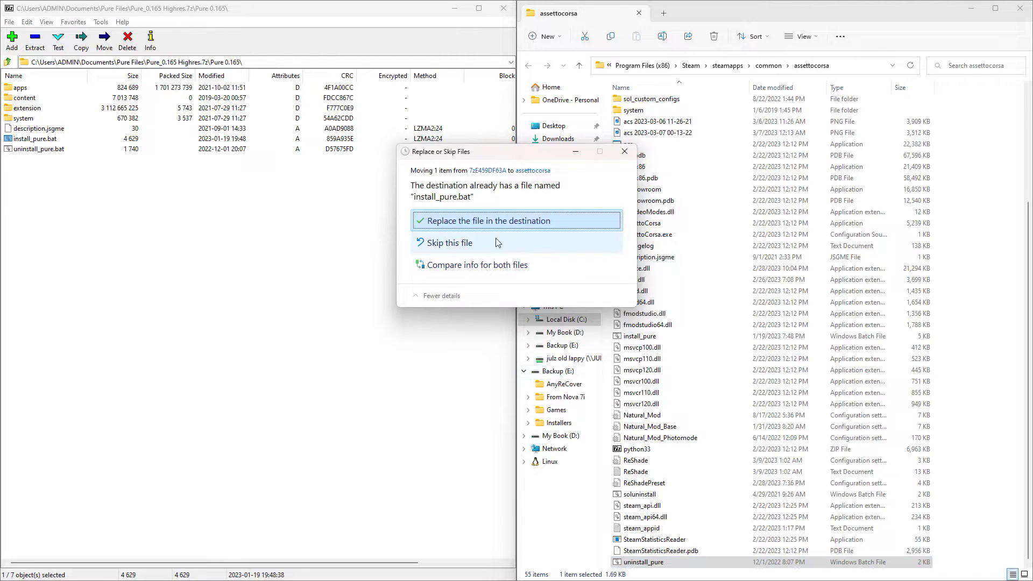
{"action": "left_click", "coordinate": [466, 227]}
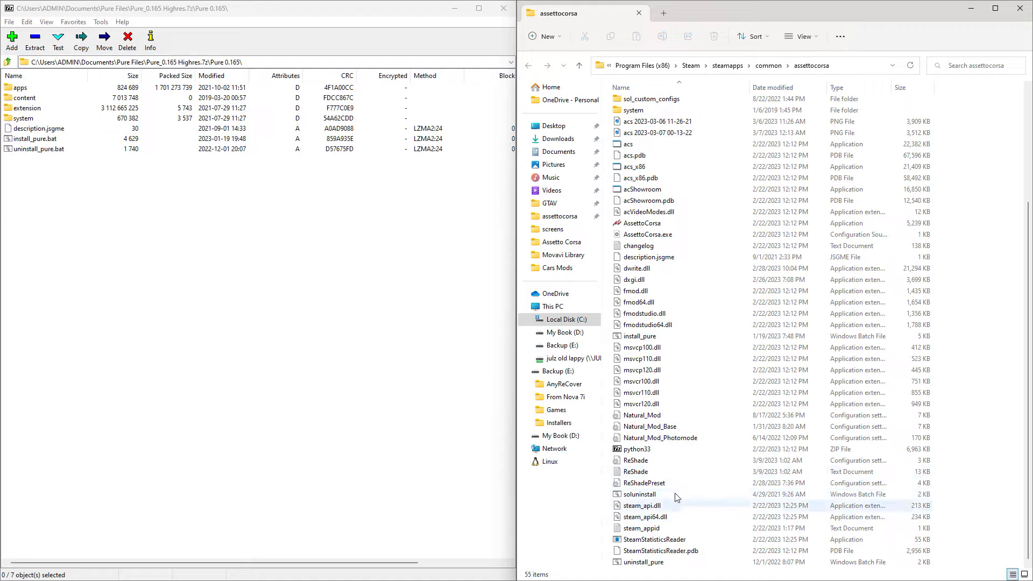
{"action": "left_click", "coordinate": [652, 471]}
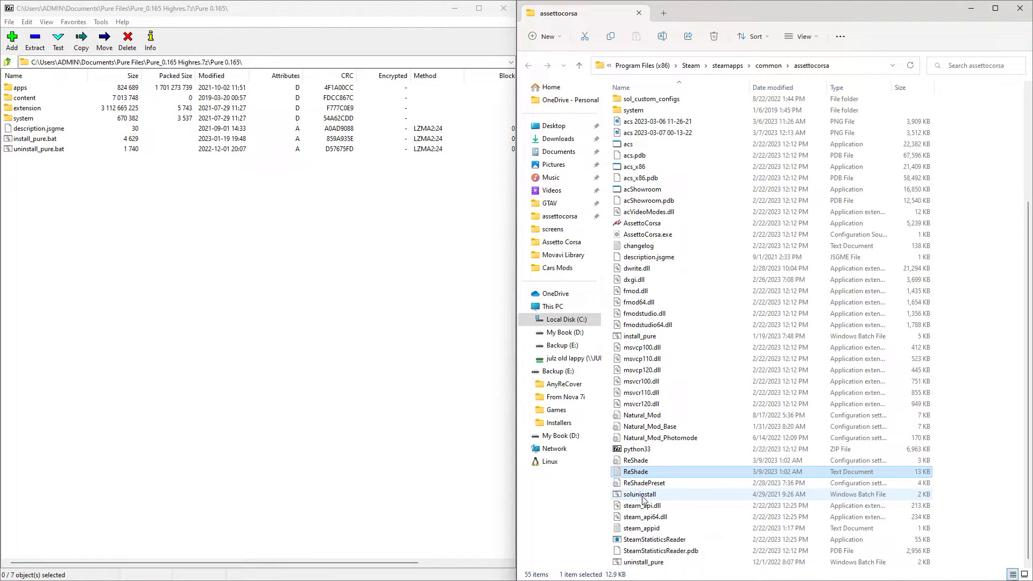
Launch install_pure from the assettocorsa root folder, leaving its file name editing without changing the name
{"action": "left_click", "coordinate": [652, 337]}
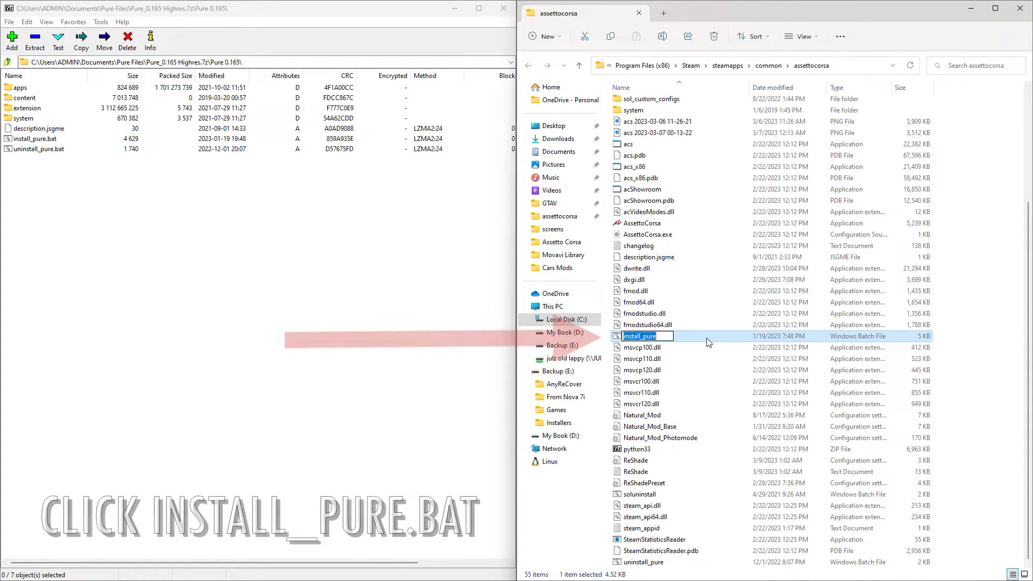
{"action": "key", "text": "Escape"}
{"action": "key", "text": "Down"}
{"action": "key", "text": "Down"}
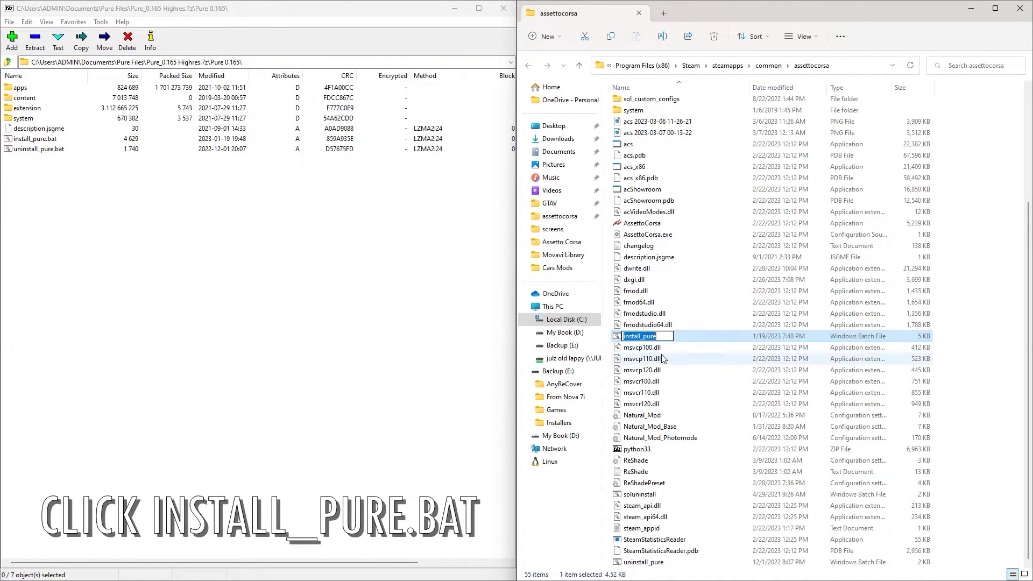
{"action": "double_click", "coordinate": [640, 337]}
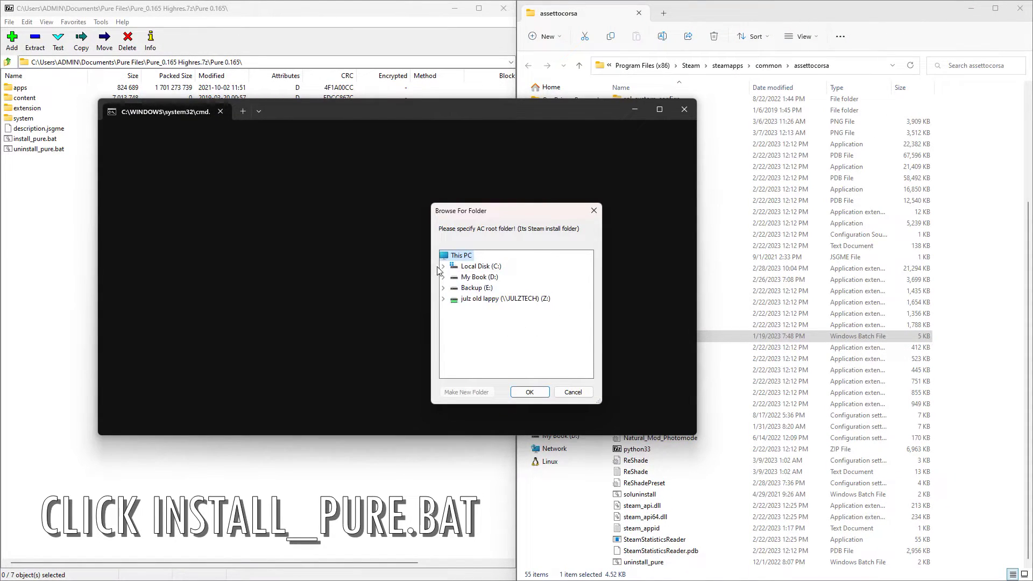
Choose C:\Program Files (x86)\Steam\steamapps\common\assettocorsa as the AC root folder for the Pure installer and dismiss the console
{"action": "left_click", "coordinate": [442, 267]}
{"action": "scroll", "coordinate": [525, 309], "scroll_direction": "down", "scroll_amount": 2}
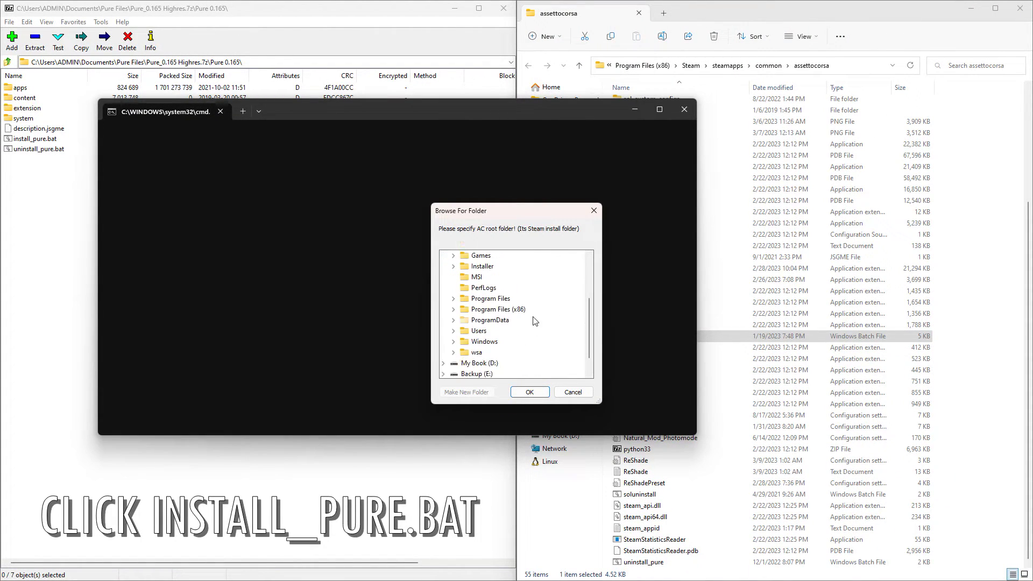
{"action": "left_click", "coordinate": [493, 320]}
{"action": "scroll", "coordinate": [494, 316], "scroll_direction": "down", "scroll_amount": 5}
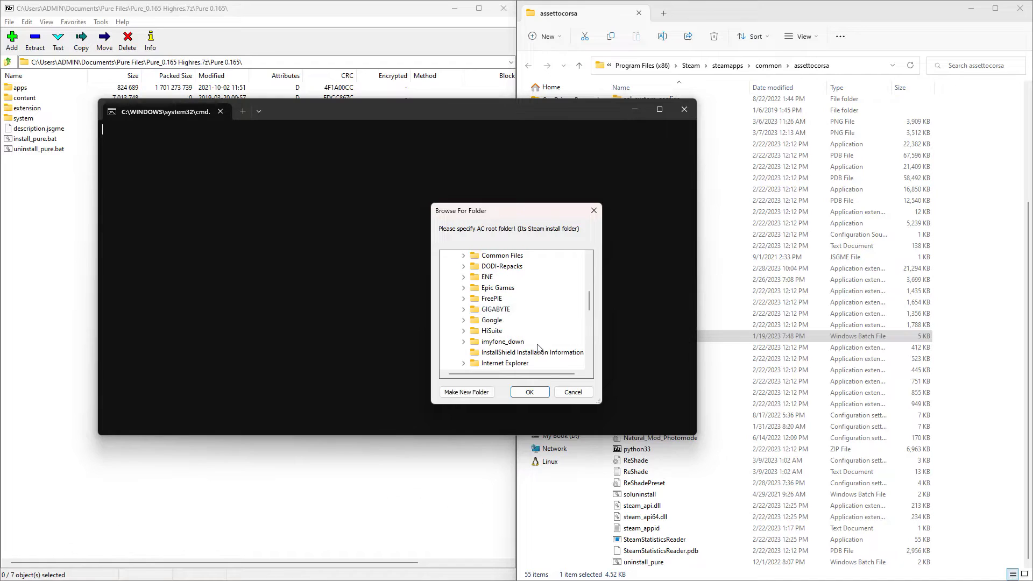
{"action": "scroll", "coordinate": [536, 349], "scroll_direction": "down", "scroll_amount": 1}
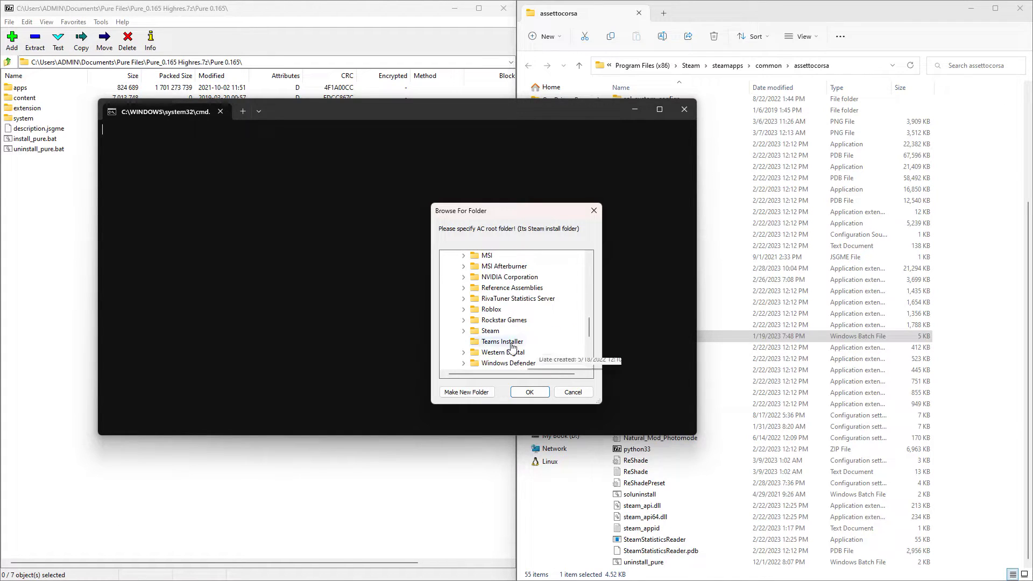
{"action": "left_click", "coordinate": [494, 332]}
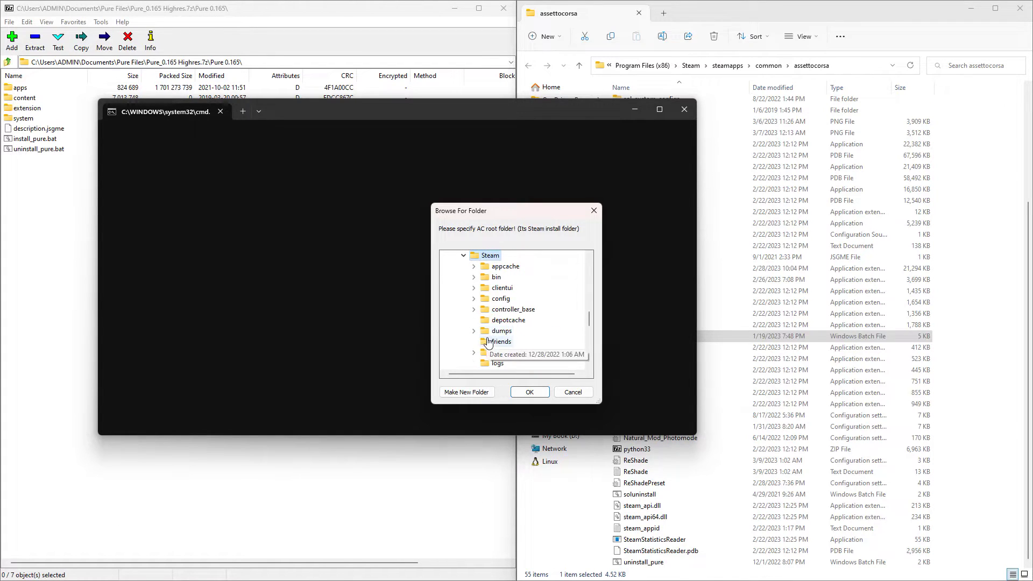
{"action": "scroll", "coordinate": [518, 329], "scroll_direction": "down", "scroll_amount": 2}
{"action": "left_click", "coordinate": [512, 312]}
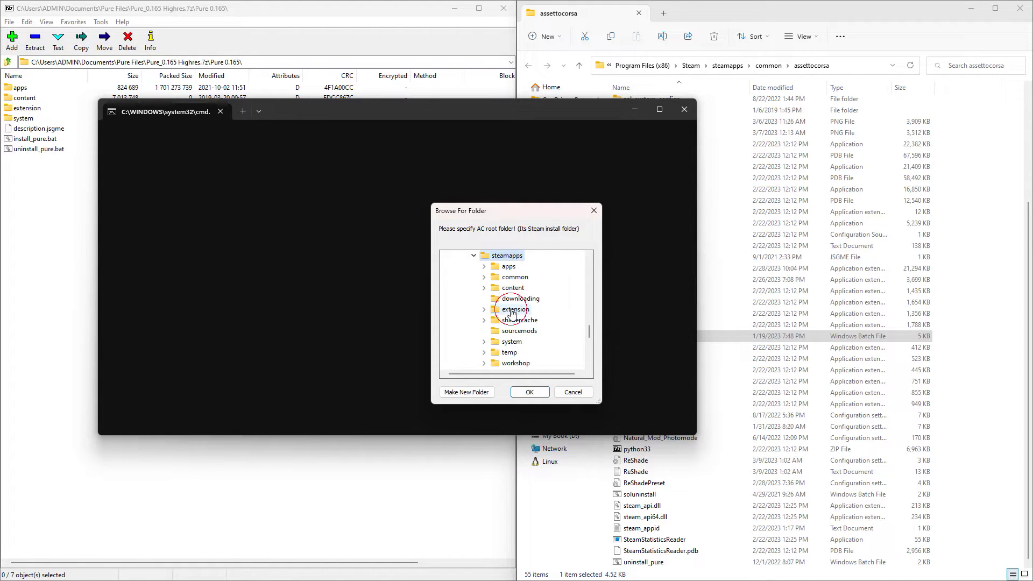
{"action": "left_click", "coordinate": [515, 278]}
{"action": "left_click", "coordinate": [515, 288]}
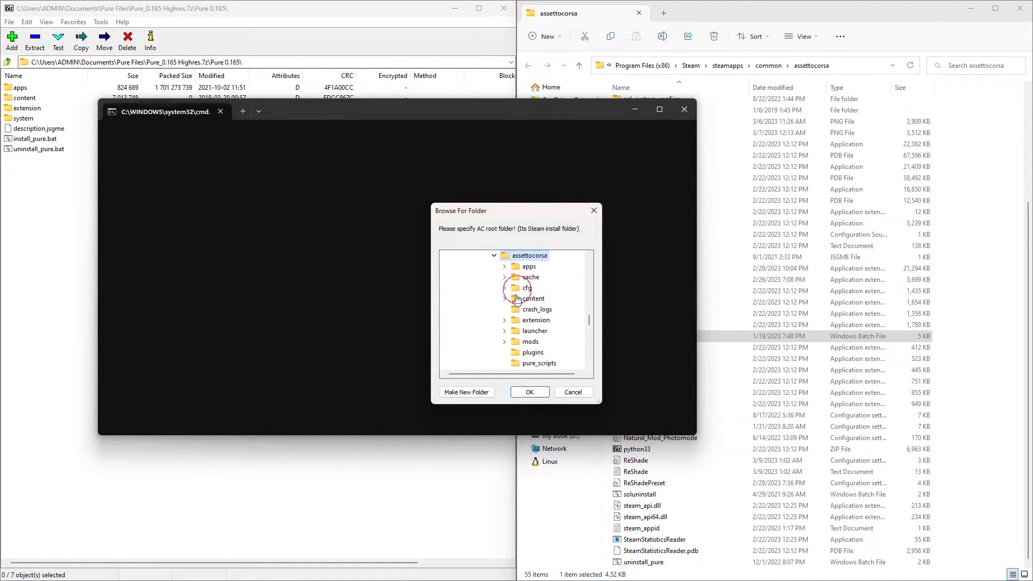
{"action": "left_click", "coordinate": [530, 393]}
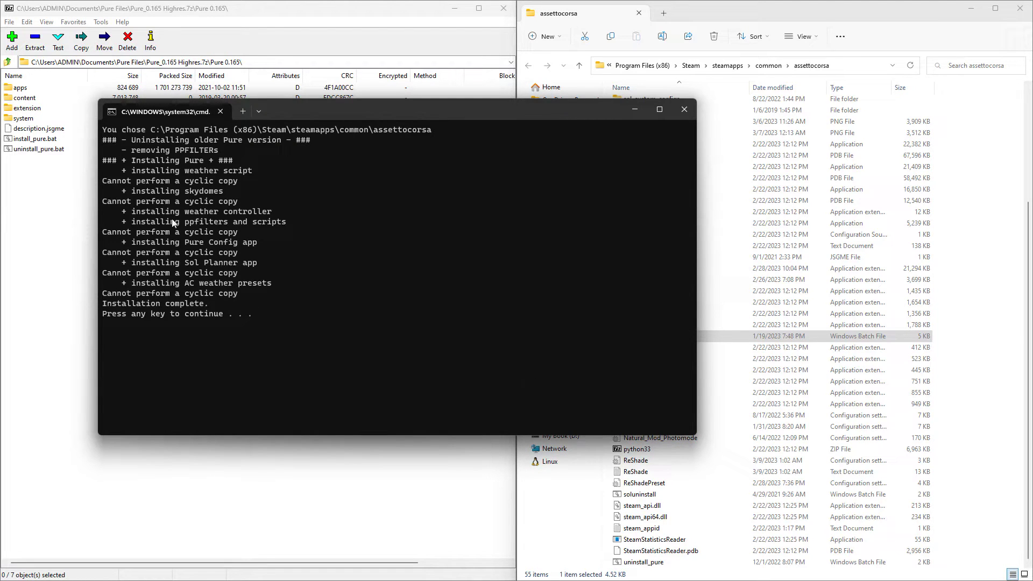
{"action": "key", "text": "Return"}
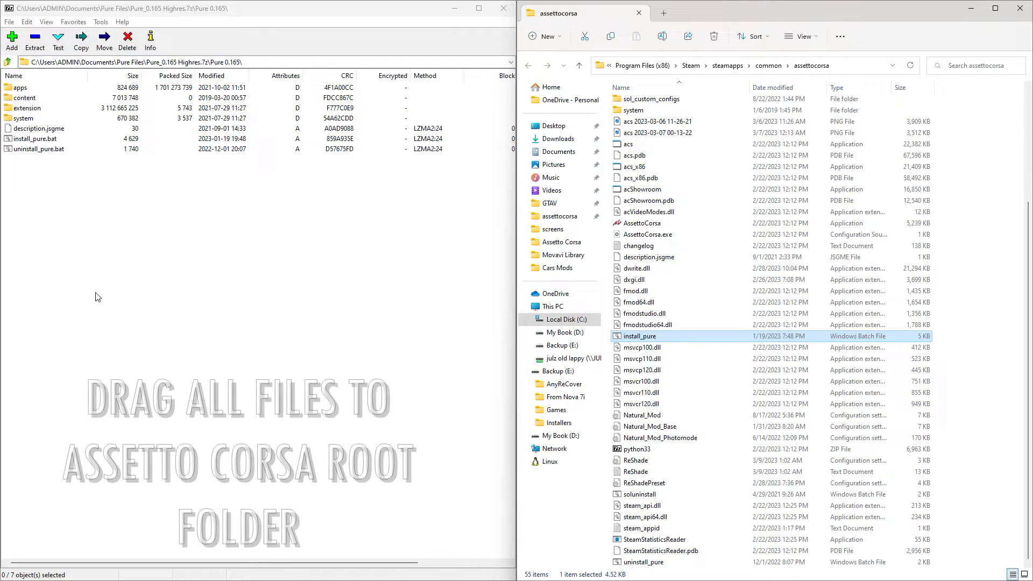
Copy all files and folders from the Pure 0.165 archive into the assettocorsa root folder, replacing the existing files
{"action": "left_click", "coordinate": [159, 289]}
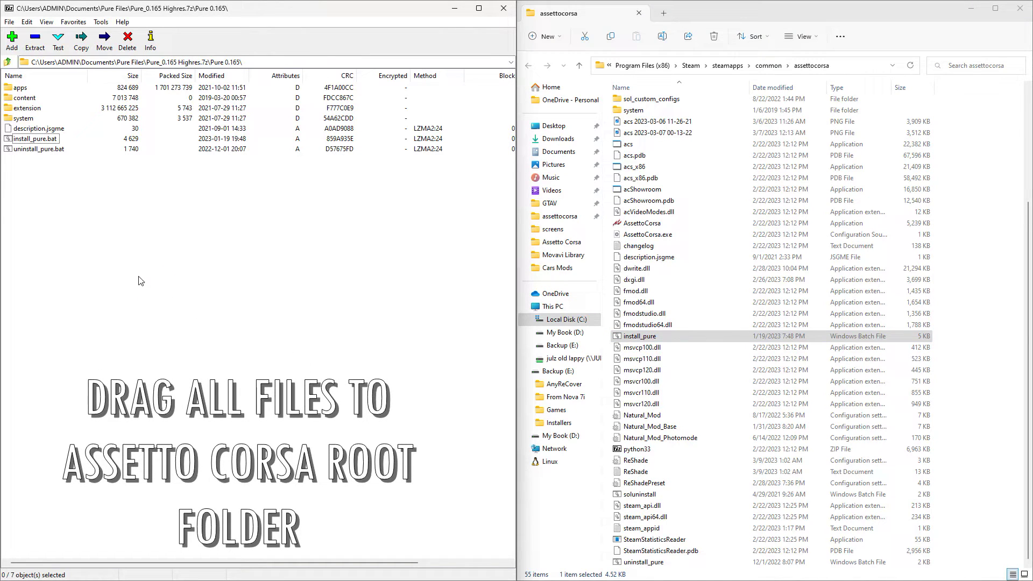
{"action": "left_click", "coordinate": [74, 80]}
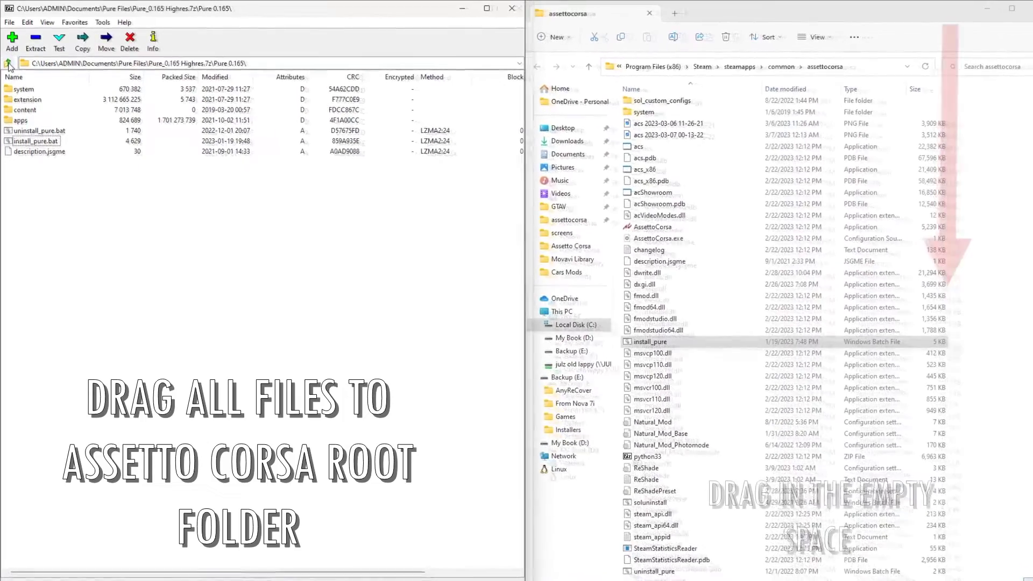
{"action": "left_click_drag", "start_coordinate": [94, 229], "coordinate": [998, 445]}
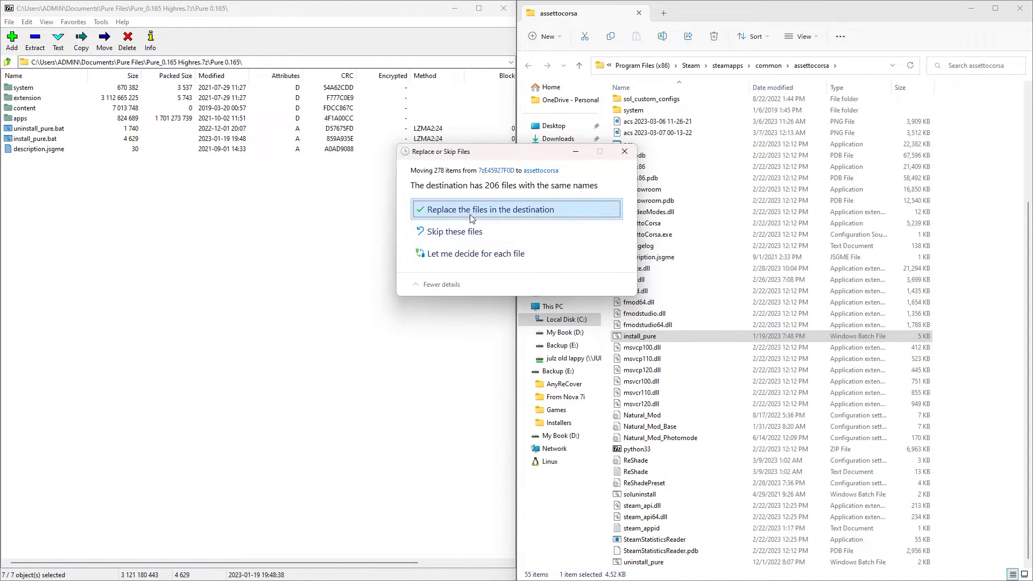
{"action": "left_click", "coordinate": [472, 210]}
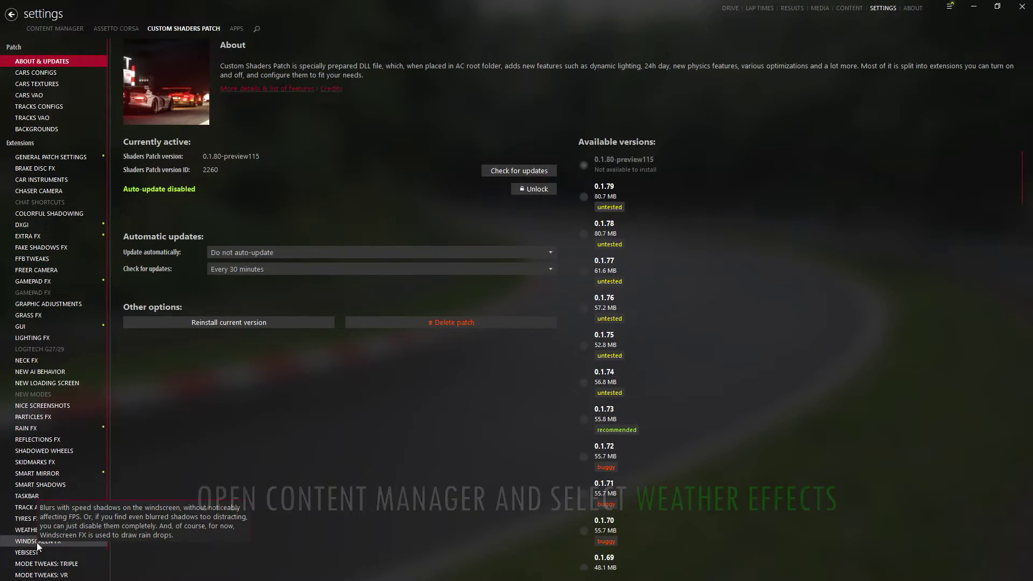
In Content Manager's Weather FX settings, choose Pure as the weather script with Sol 2.4 as the controller script
{"action": "left_click", "coordinate": [42, 533]}
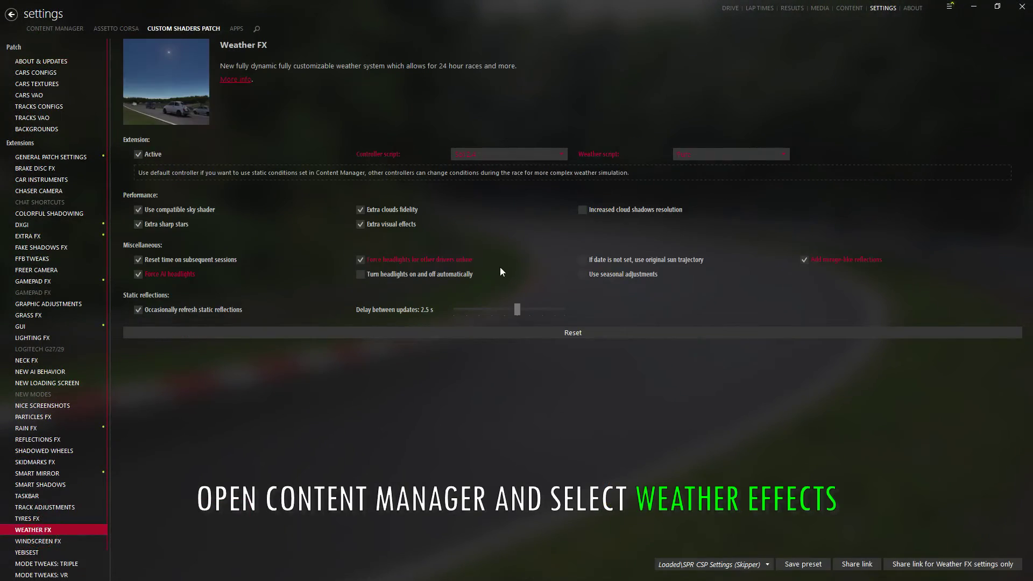
{"action": "left_click", "coordinate": [702, 156]}
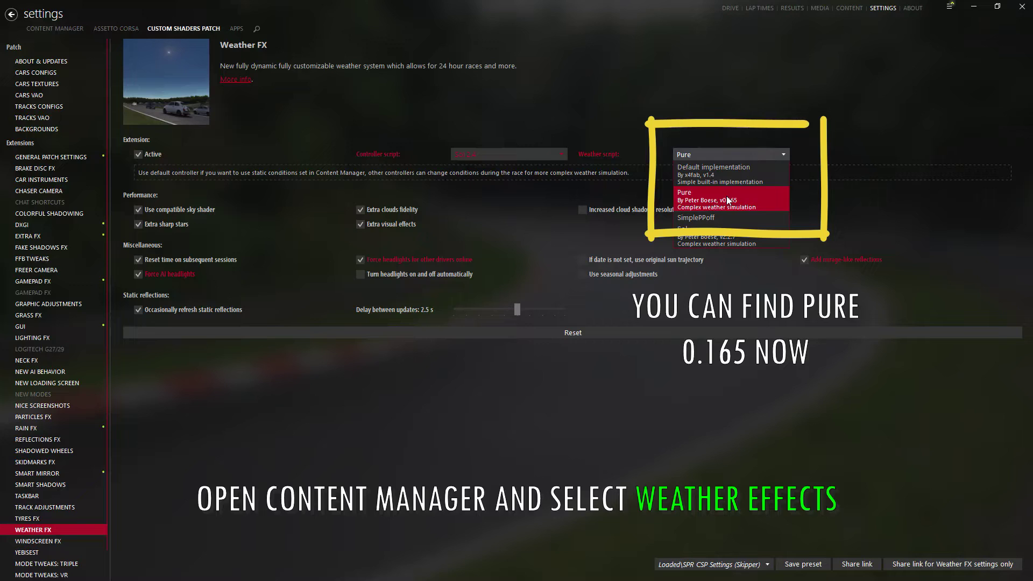
{"action": "left_click", "coordinate": [741, 202]}
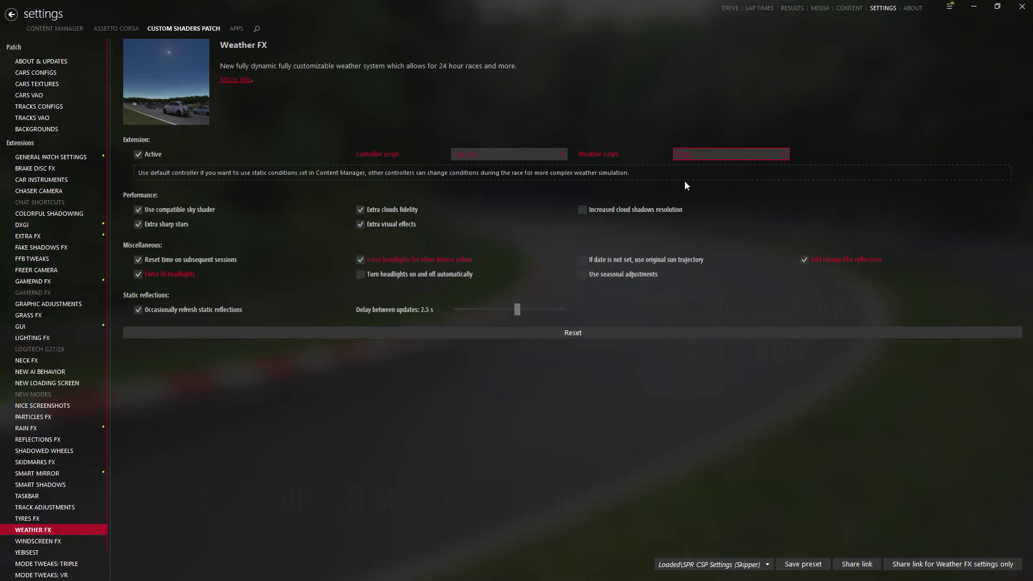
{"action": "left_click", "coordinate": [538, 154]}
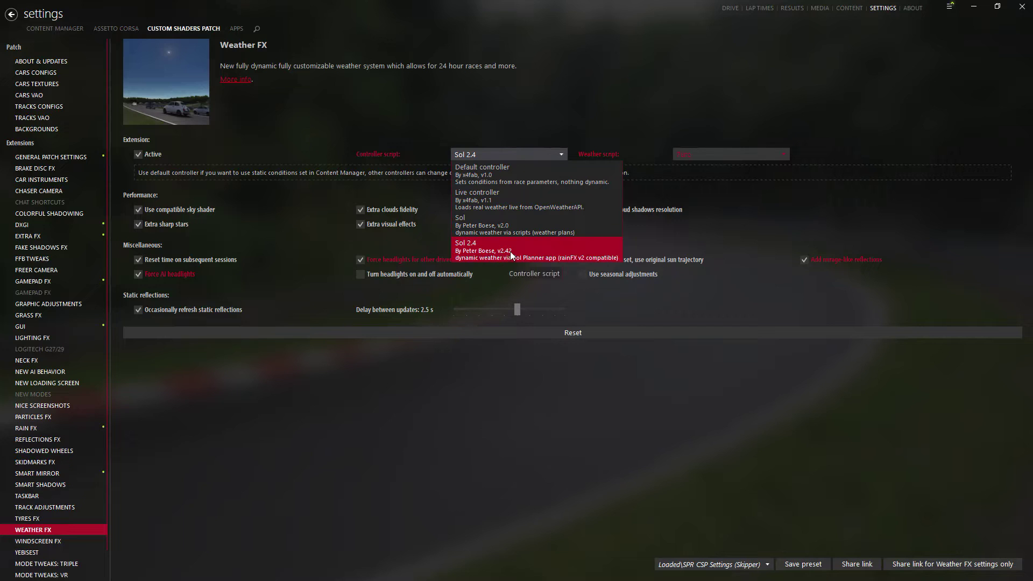
{"action": "left_click", "coordinate": [587, 85]}
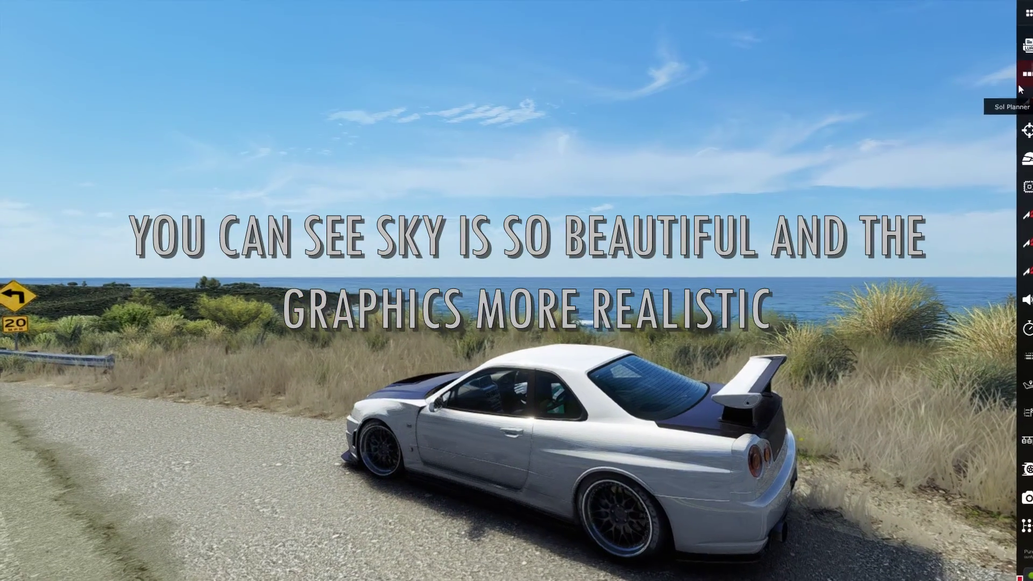
In the game, open Sol Planner, set the Noon slot's weather to Random Dry, and close the planner
{"action": "left_click", "coordinate": [1020, 101]}
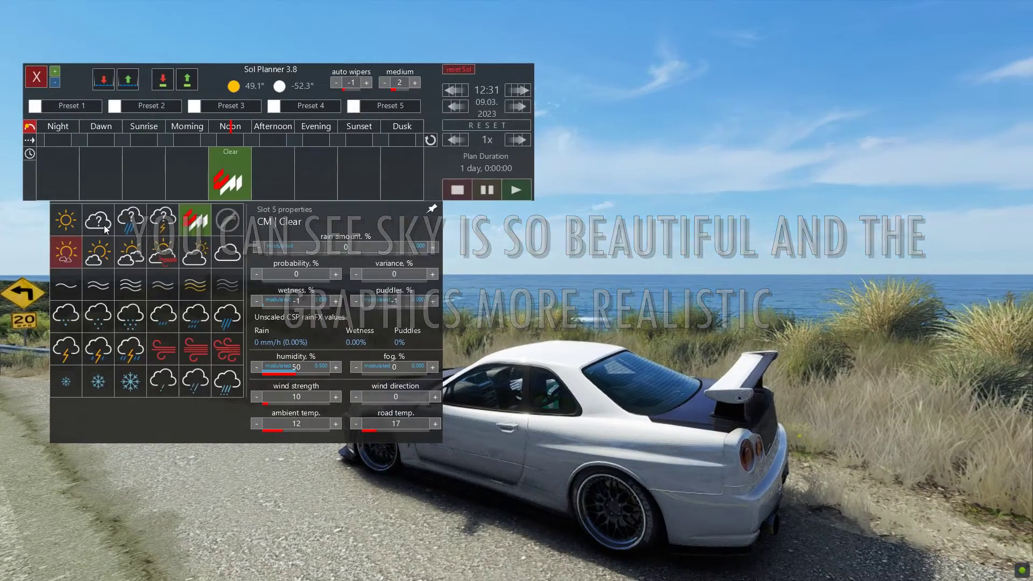
{"action": "left_click", "coordinate": [102, 226]}
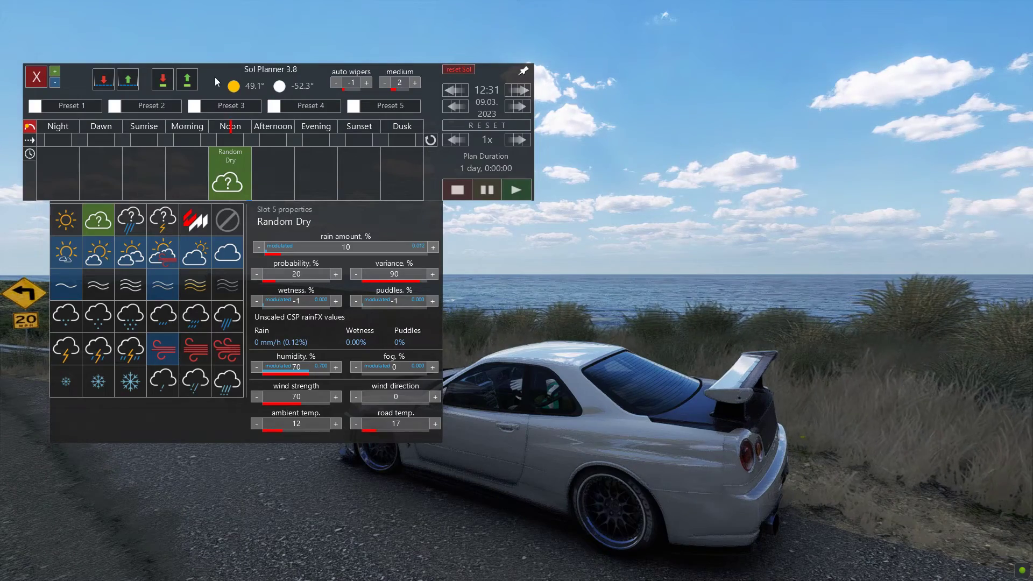
{"action": "left_click_drag", "start_coordinate": [222, 71], "coordinate": [236, 141]}
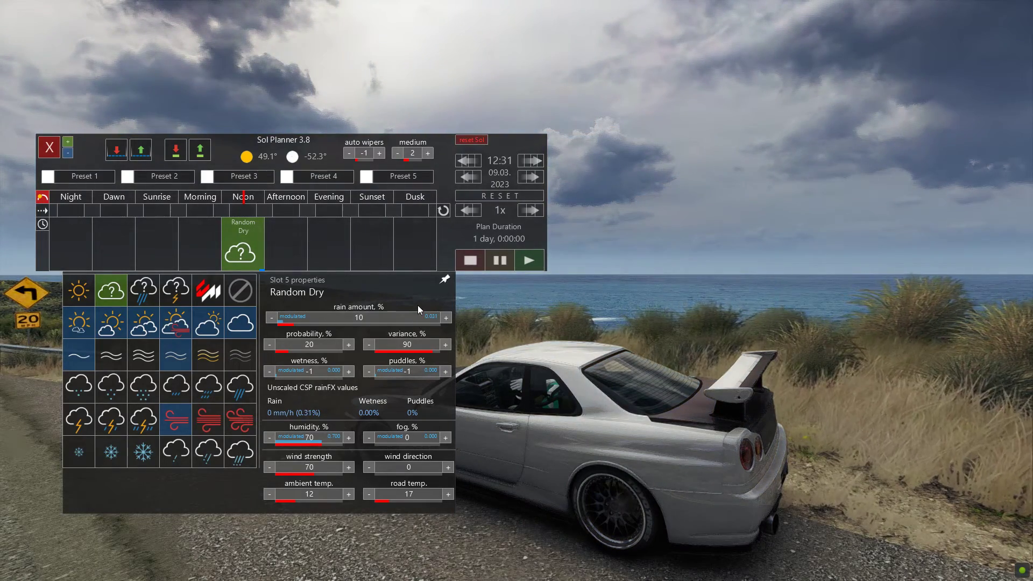
{"action": "left_click", "coordinate": [49, 155]}
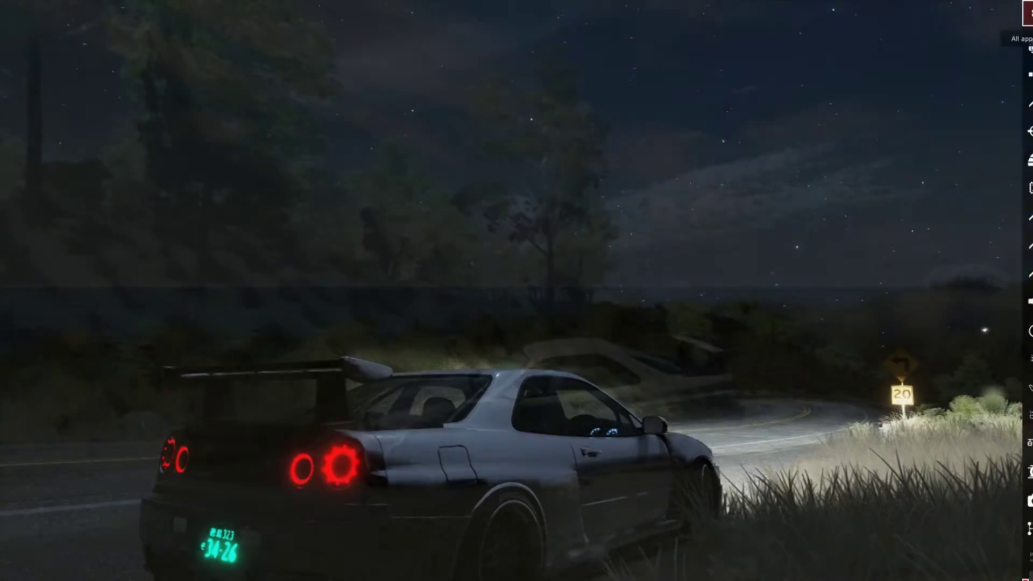
Find Pure Config by searching the in-game apps for "pure" and open it
{"action": "mouse_move", "coordinate": [1024, 20]}
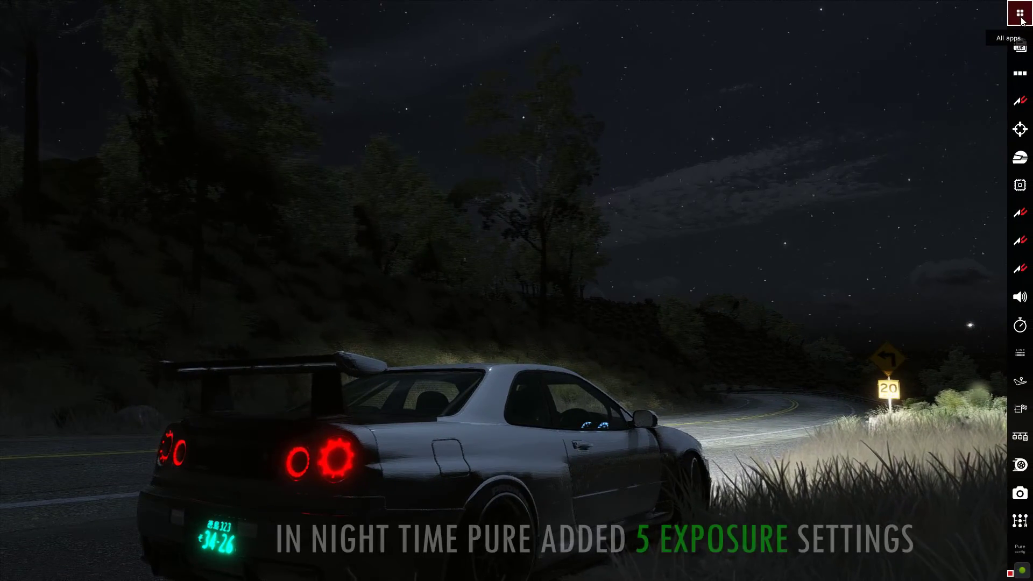
{"action": "left_click", "coordinate": [1022, 19]}
{"action": "type", "text": "pure"}
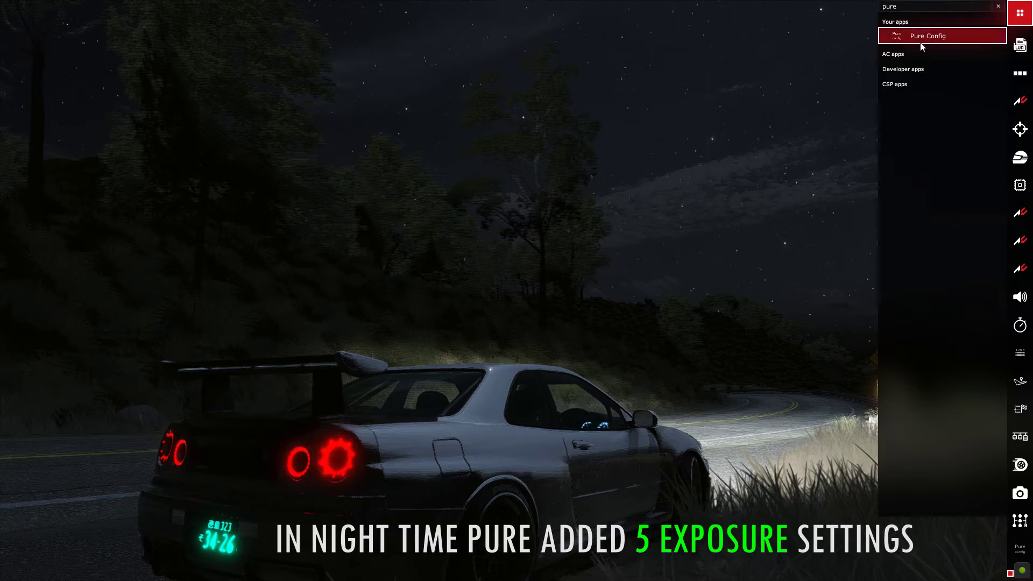
{"action": "left_click", "coordinate": [921, 41]}
Try the Cubemap Brightness Estimation, AE+CBE and Hybrid exposure methods in turn, setting the exposure Target to 4.815
{"action": "left_click", "coordinate": [512, 147]}
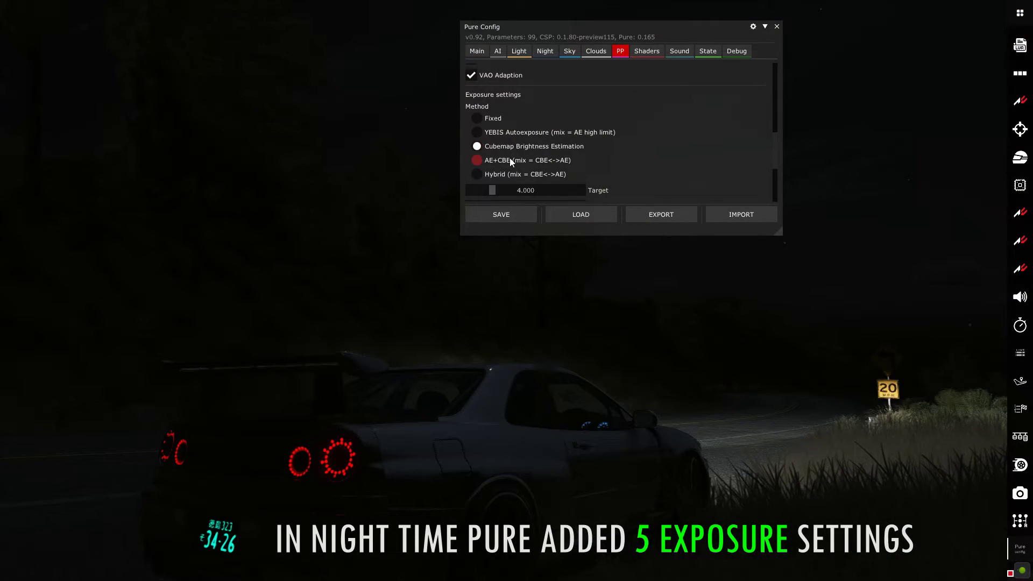
{"action": "left_click", "coordinate": [508, 162]}
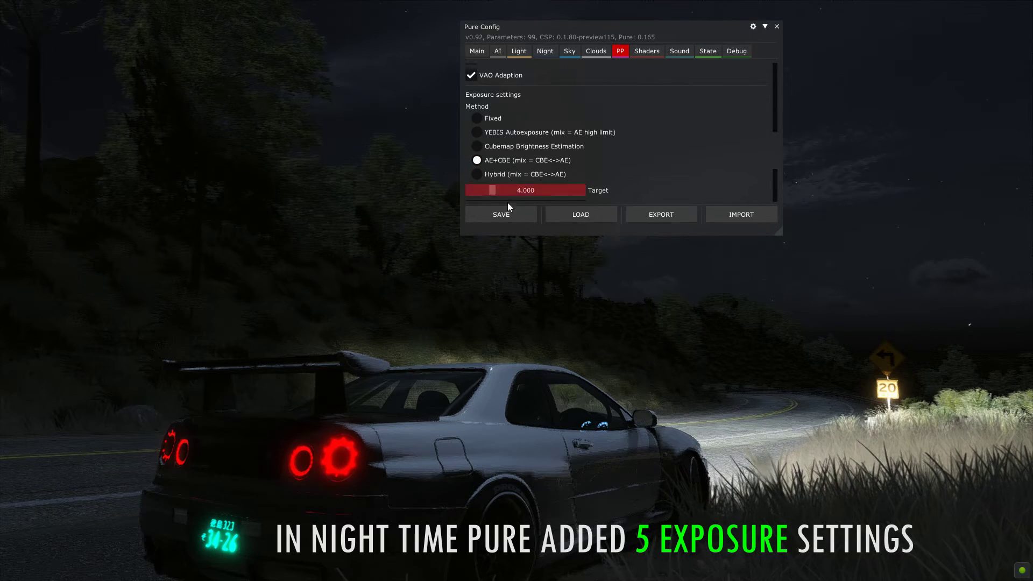
{"action": "left_click_drag", "start_coordinate": [492, 192], "coordinate": [496, 192]}
{"action": "left_click", "coordinate": [484, 174]}
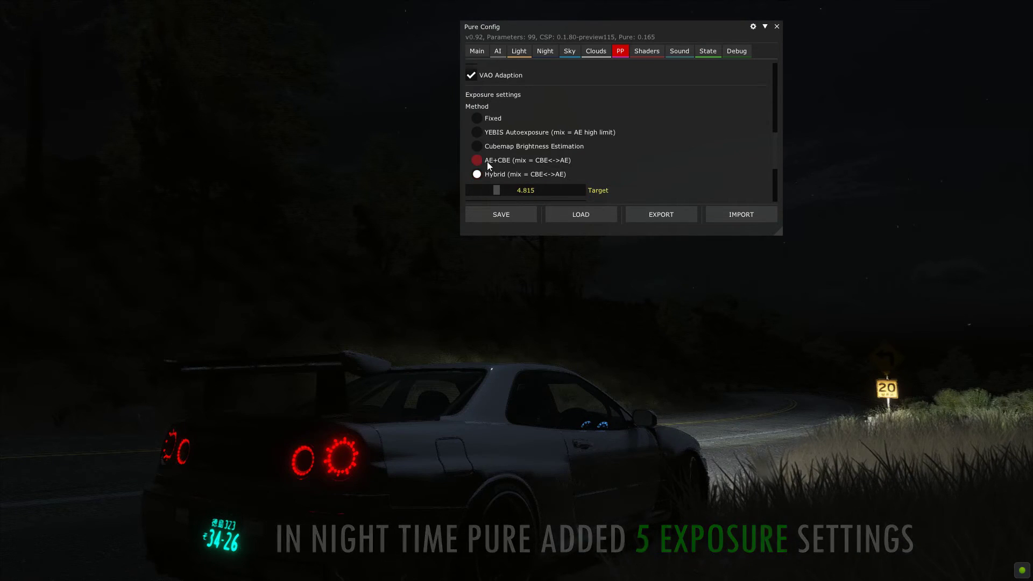